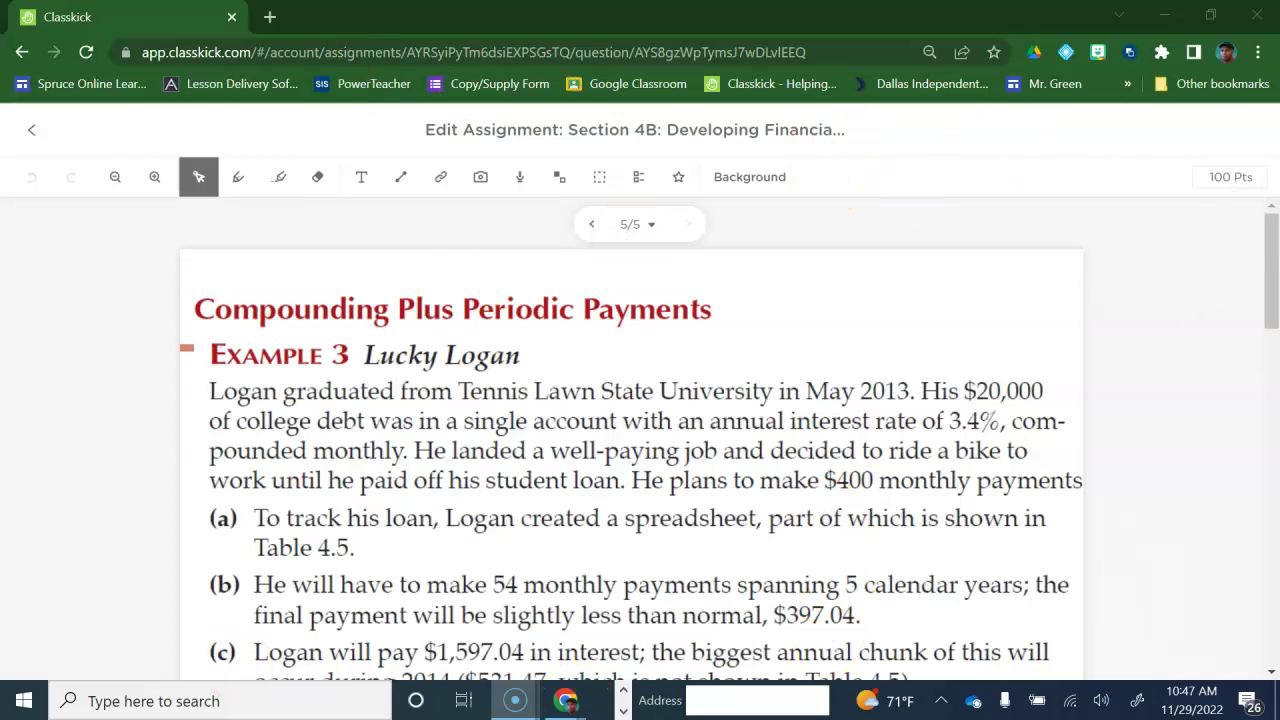
- Create a new blank Google spreadsheet from the apps grid in a new browser tab
{"action": "left_click", "coordinate": [271, 18]}
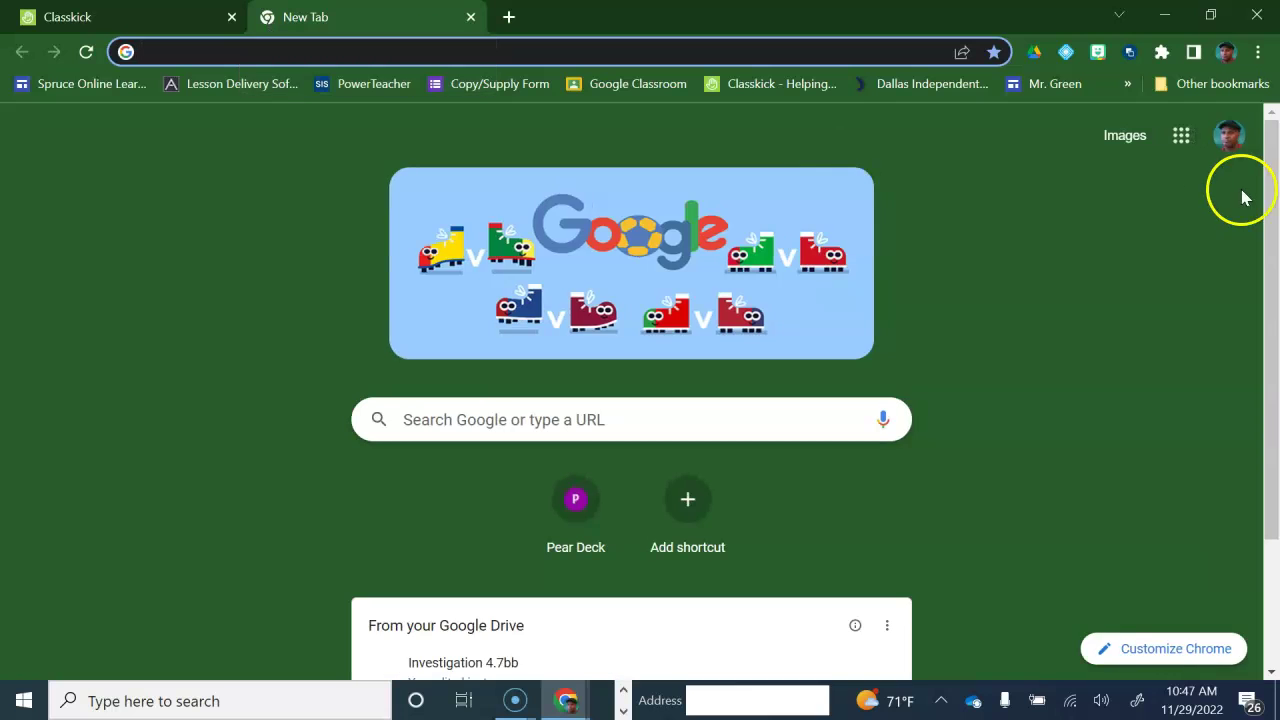
{"action": "left_click", "coordinate": [1182, 136]}
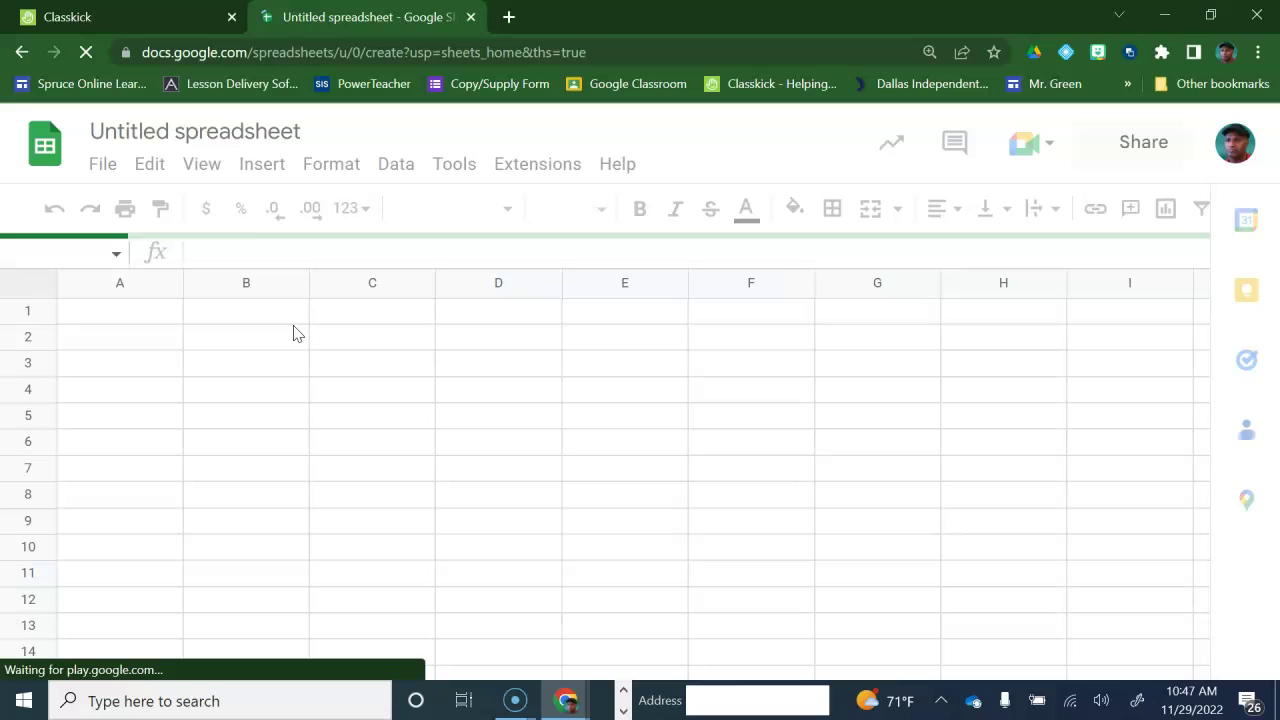
{"action": "left_click", "coordinate": [258, 105]}
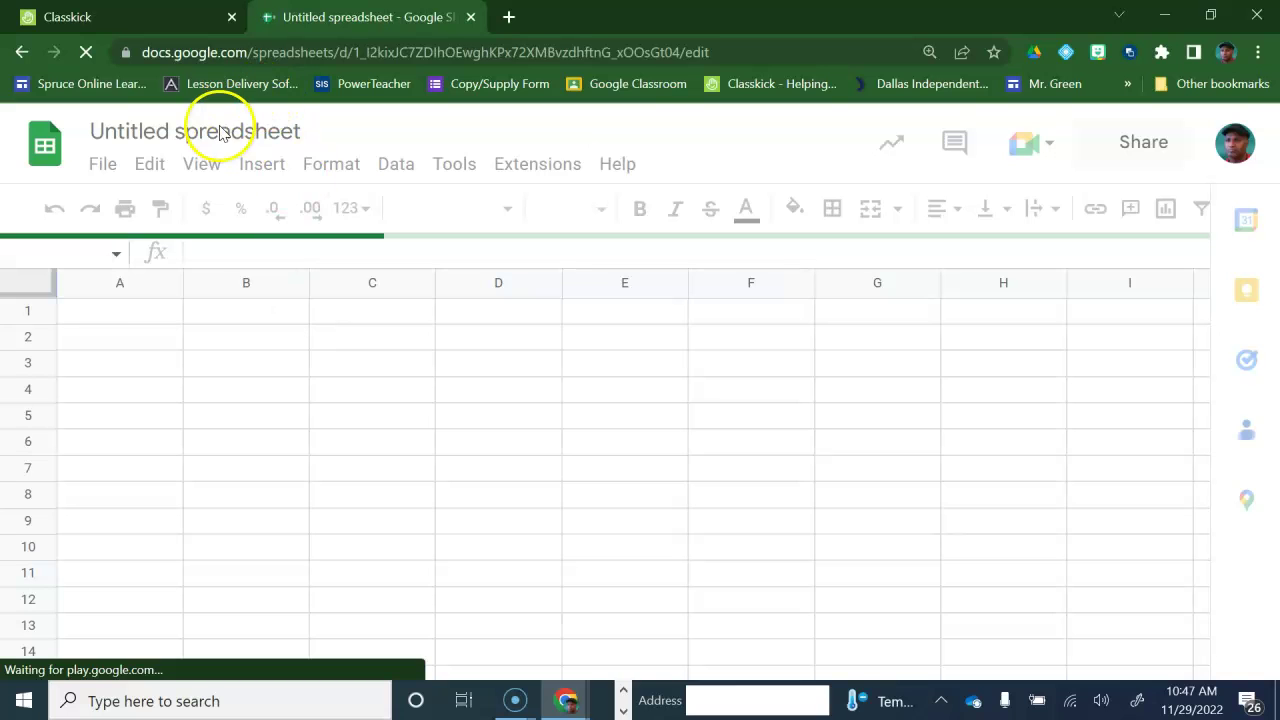
- Title the spreadsheet 'Lucky Logan'
{"action": "left_click", "coordinate": [290, 131]}
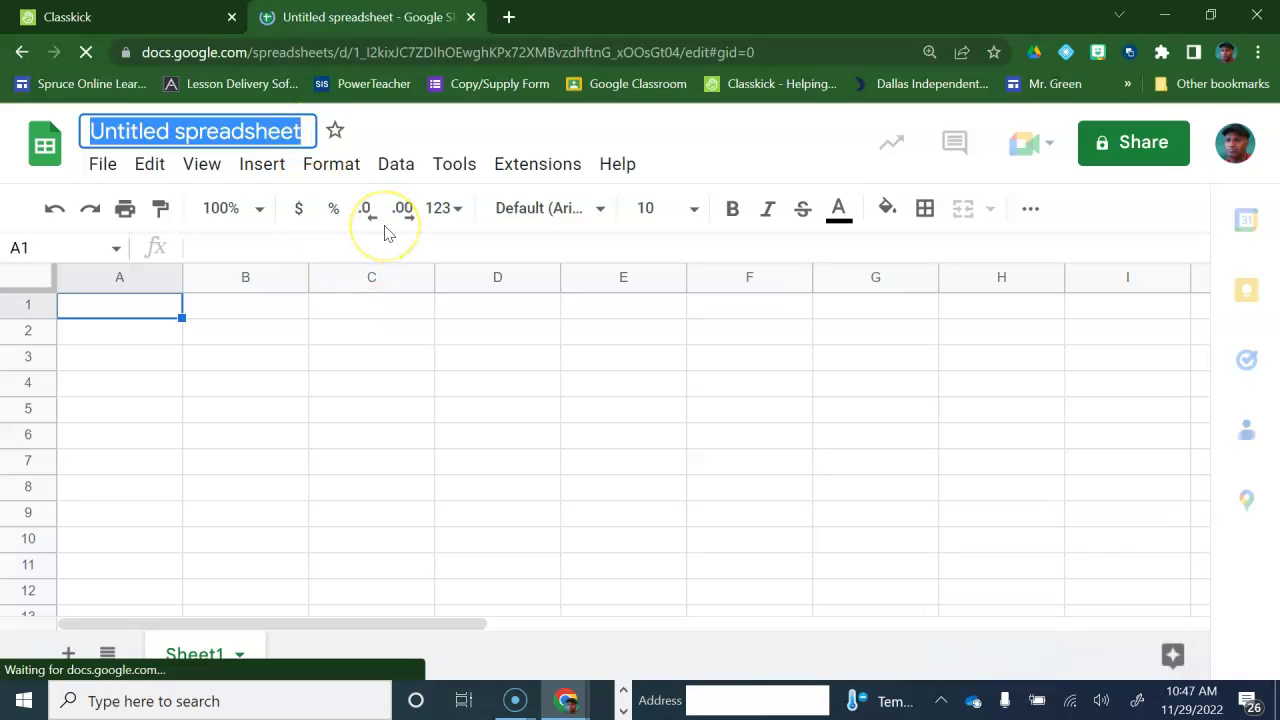
{"action": "type", "text": "Lo"}
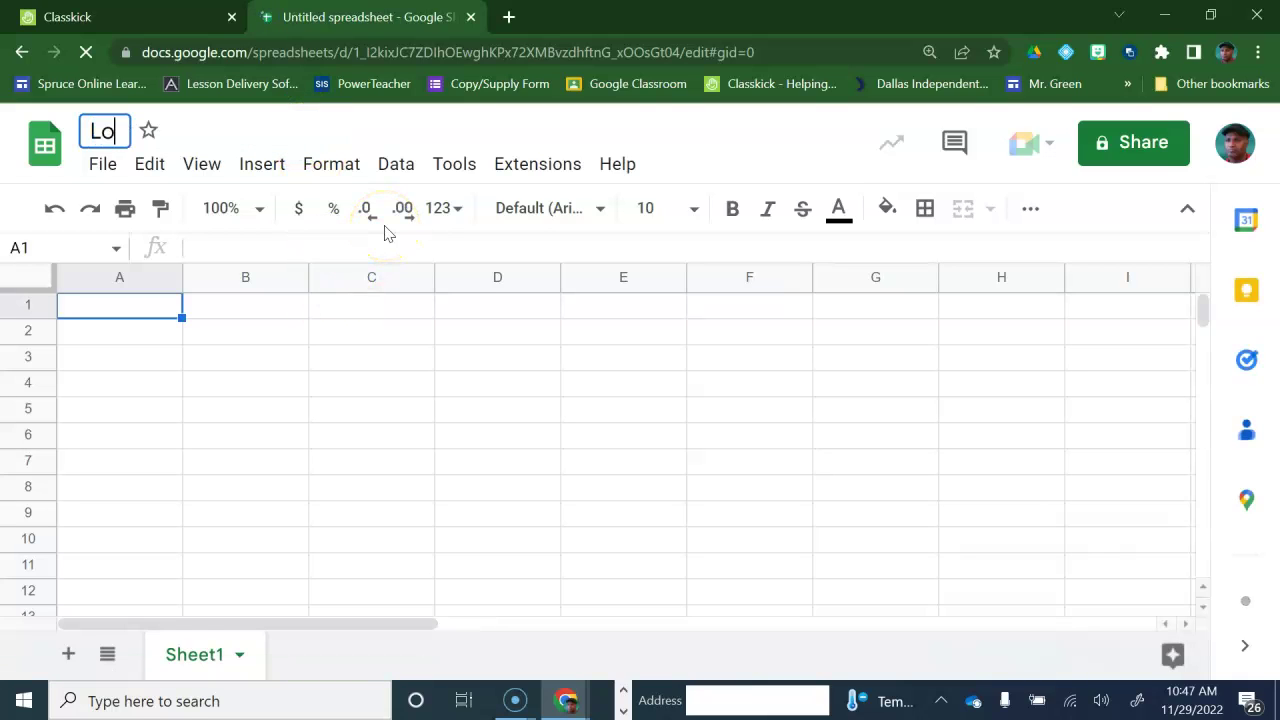
{"action": "key", "text": "BackSpace"}
{"action": "key", "text": "BackSpace"}
{"action": "type", "text": "Lu"}
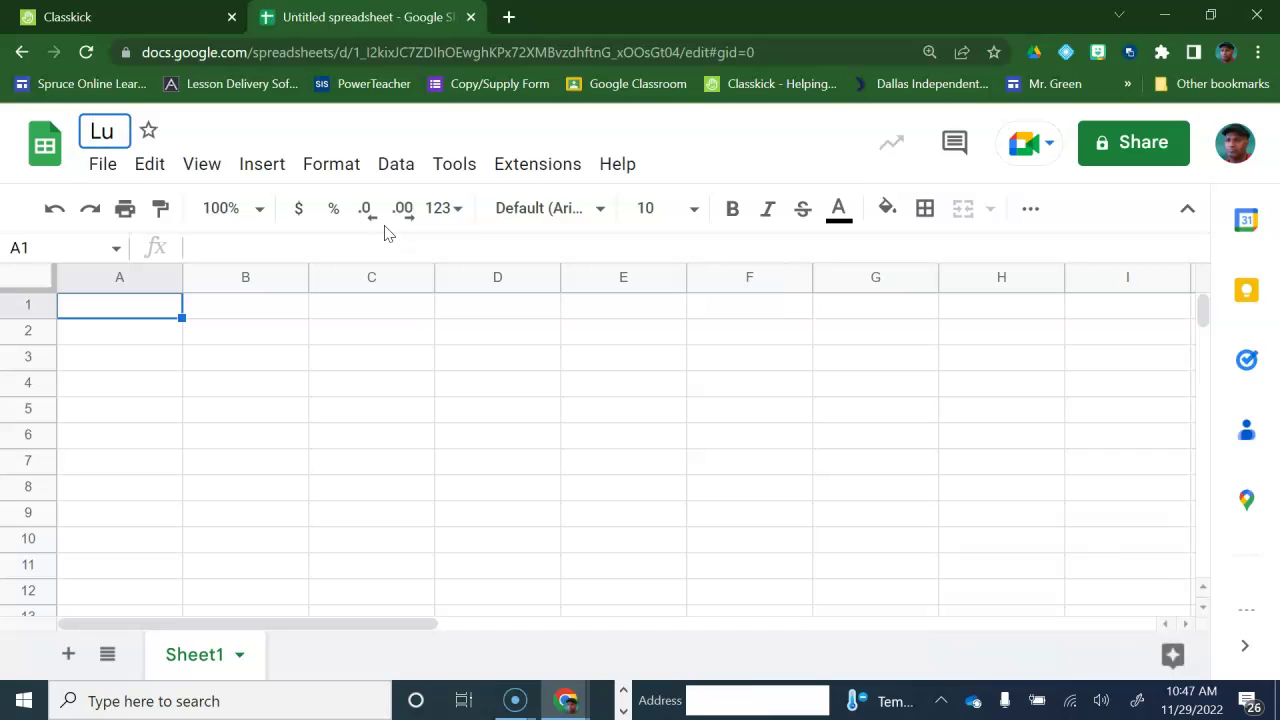
{"action": "type", "text": "cky Logan"}
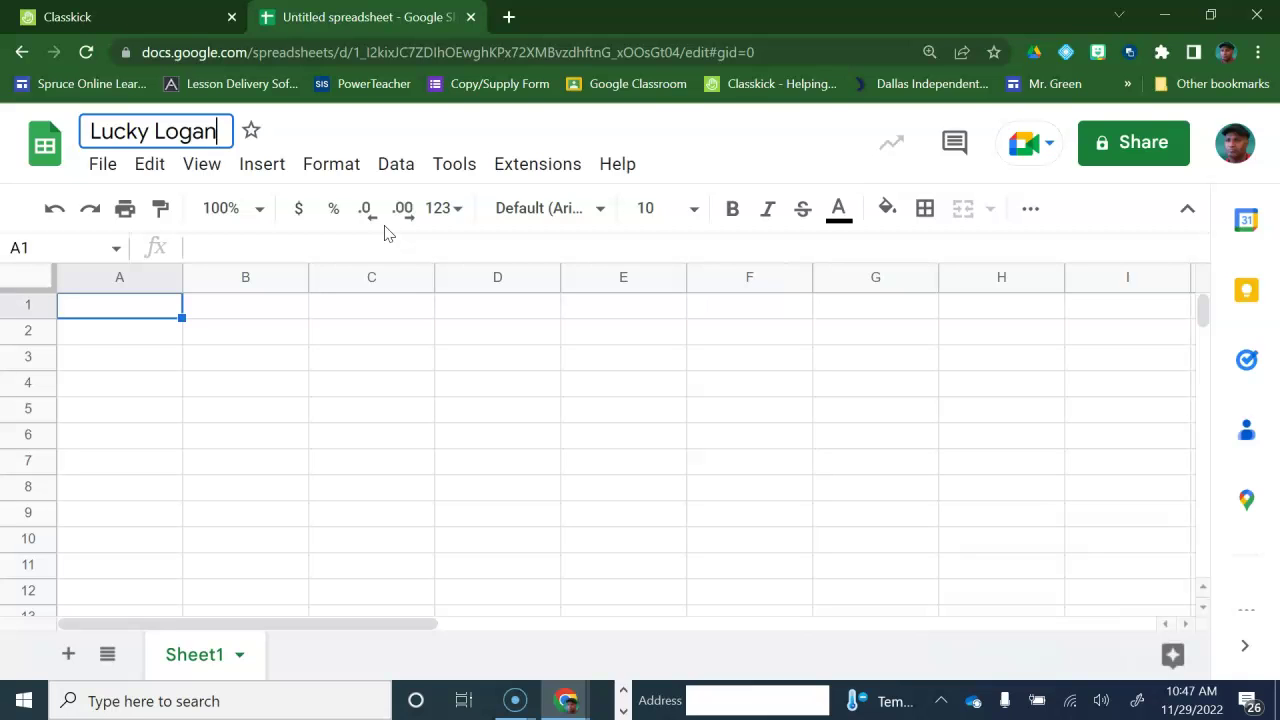
- Enter the headers Mon-yr, Payment and Principal in cells A1 to C1
{"action": "left_click", "coordinate": [319, 401]}
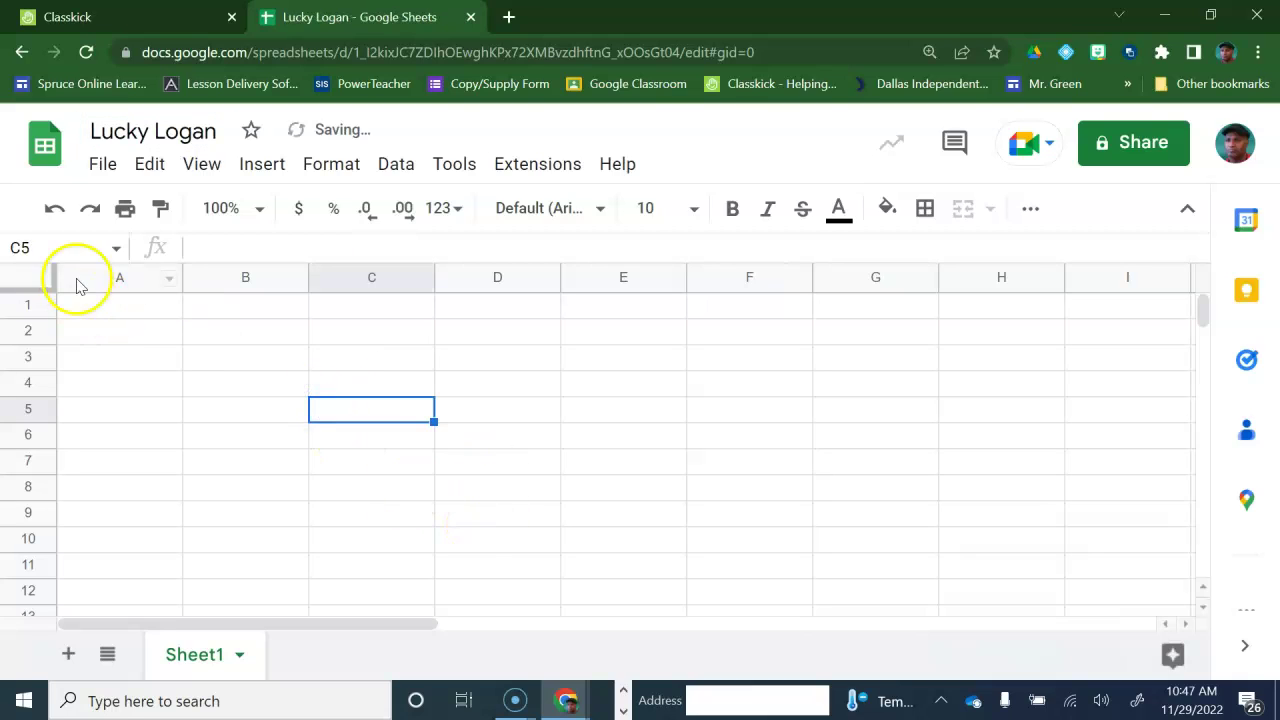
{"action": "left_click", "coordinate": [109, 308]}
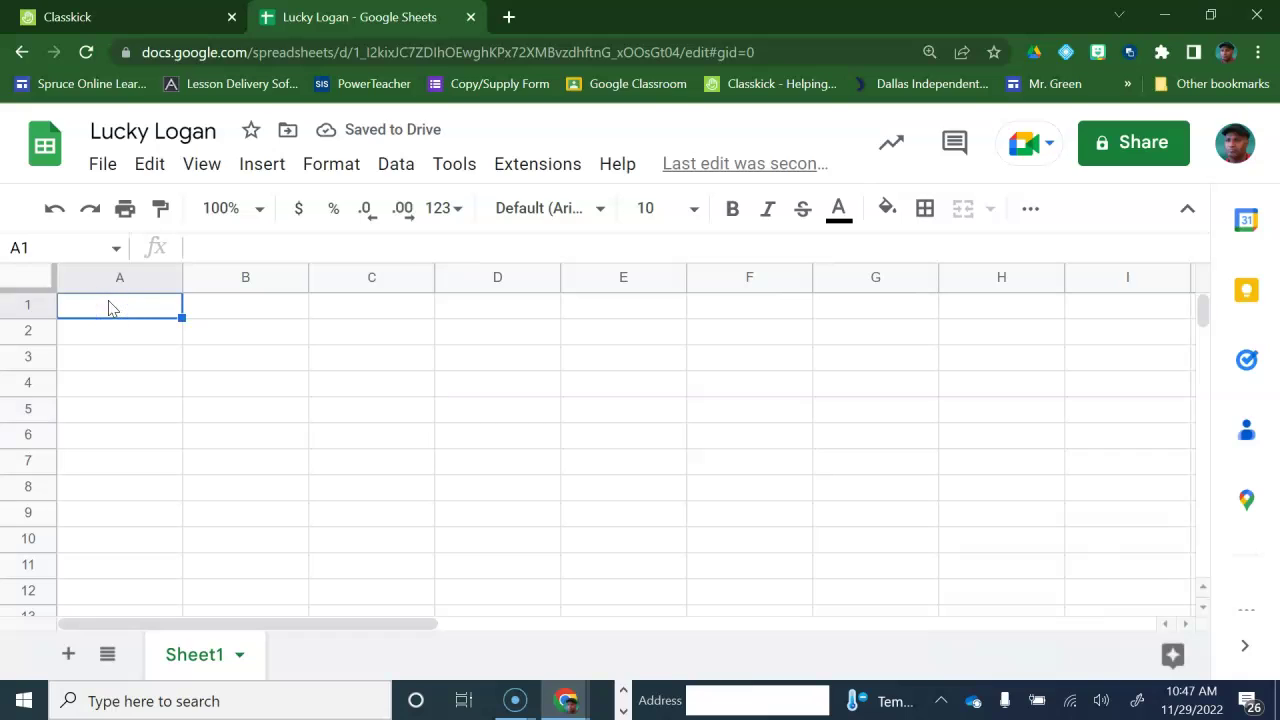
{"action": "type", "text": "Mon"}
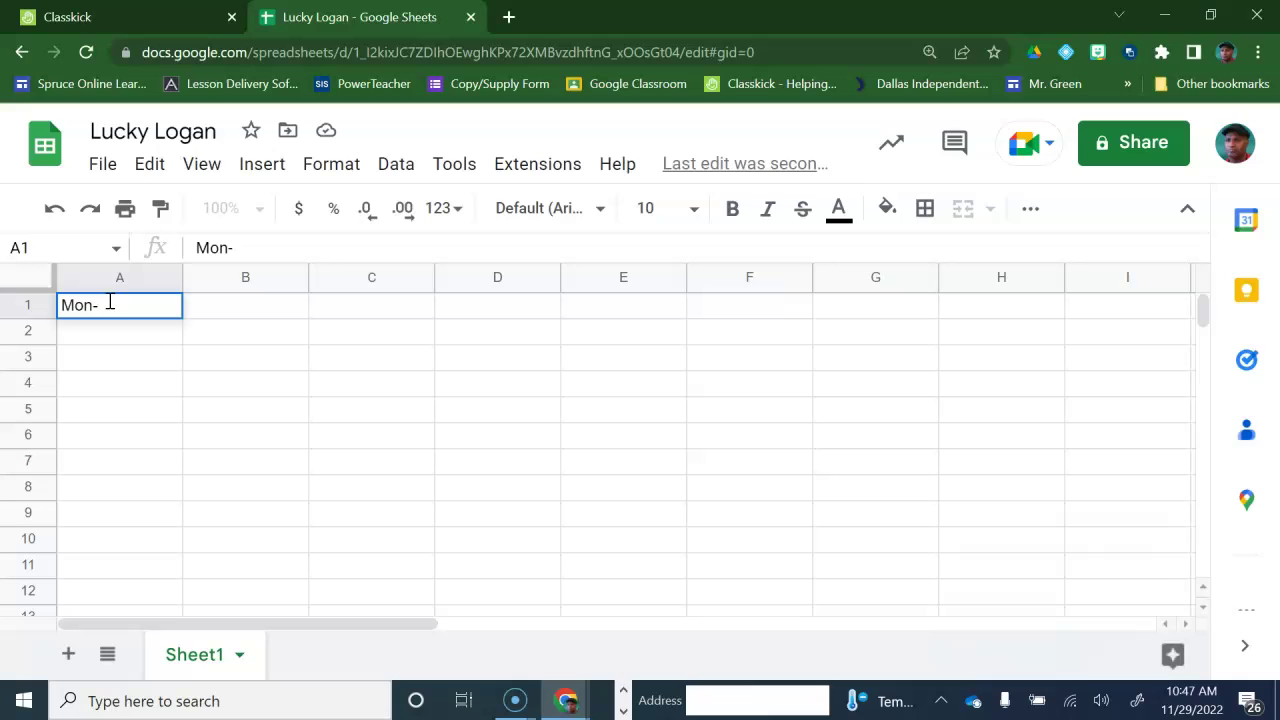
{"action": "type", "text": "-yr"}
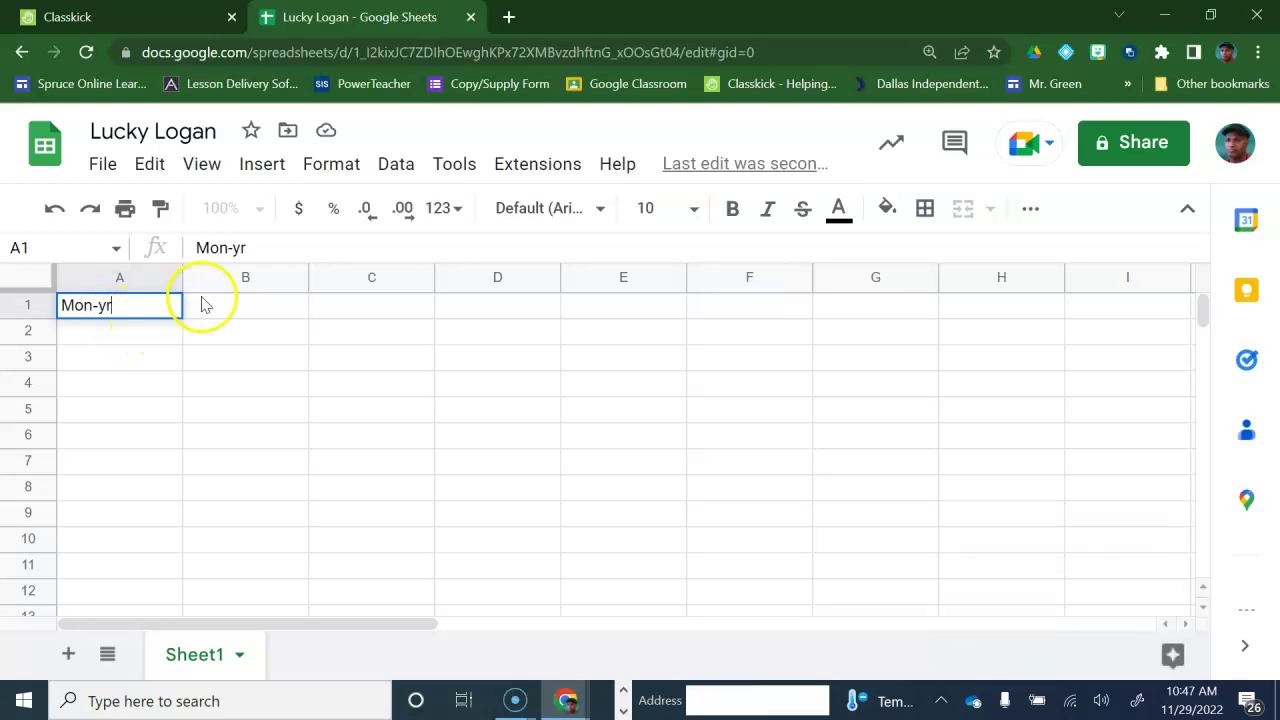
{"action": "left_click", "coordinate": [258, 307]}
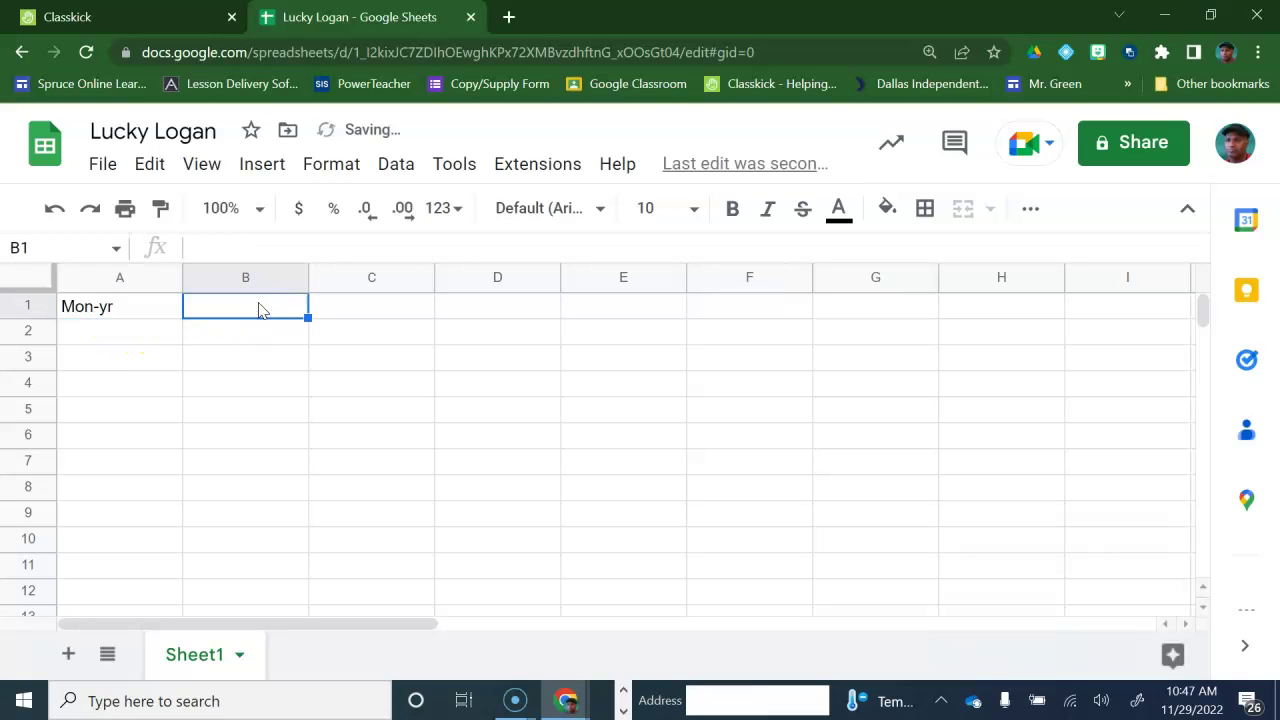
{"action": "type", "text": "Pay"}
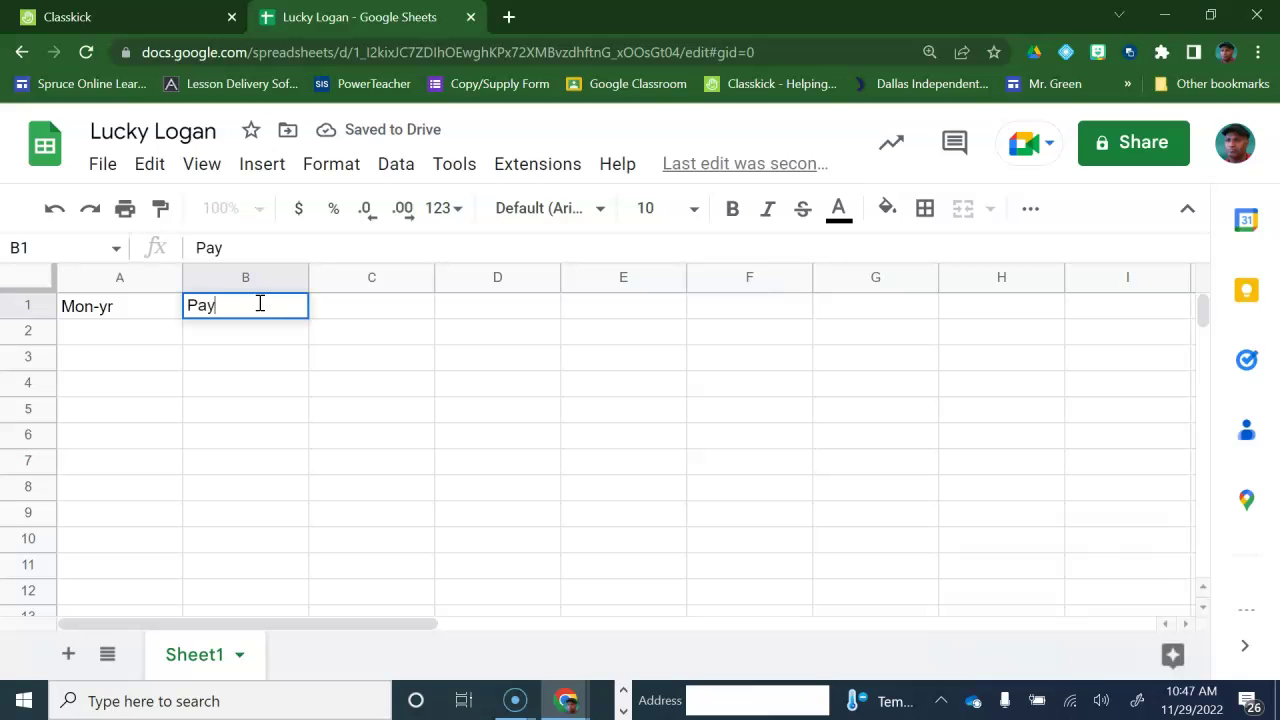
{"action": "type", "text": "ment"}
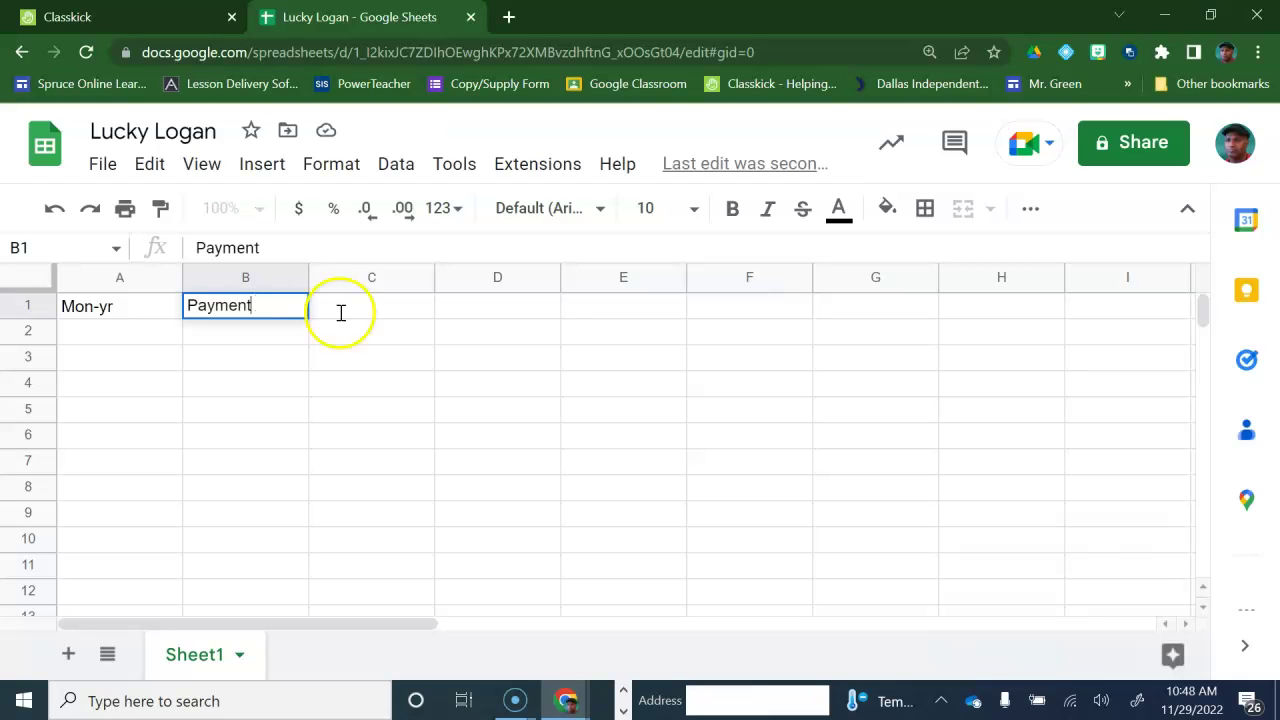
{"action": "left_click", "coordinate": [352, 314]}
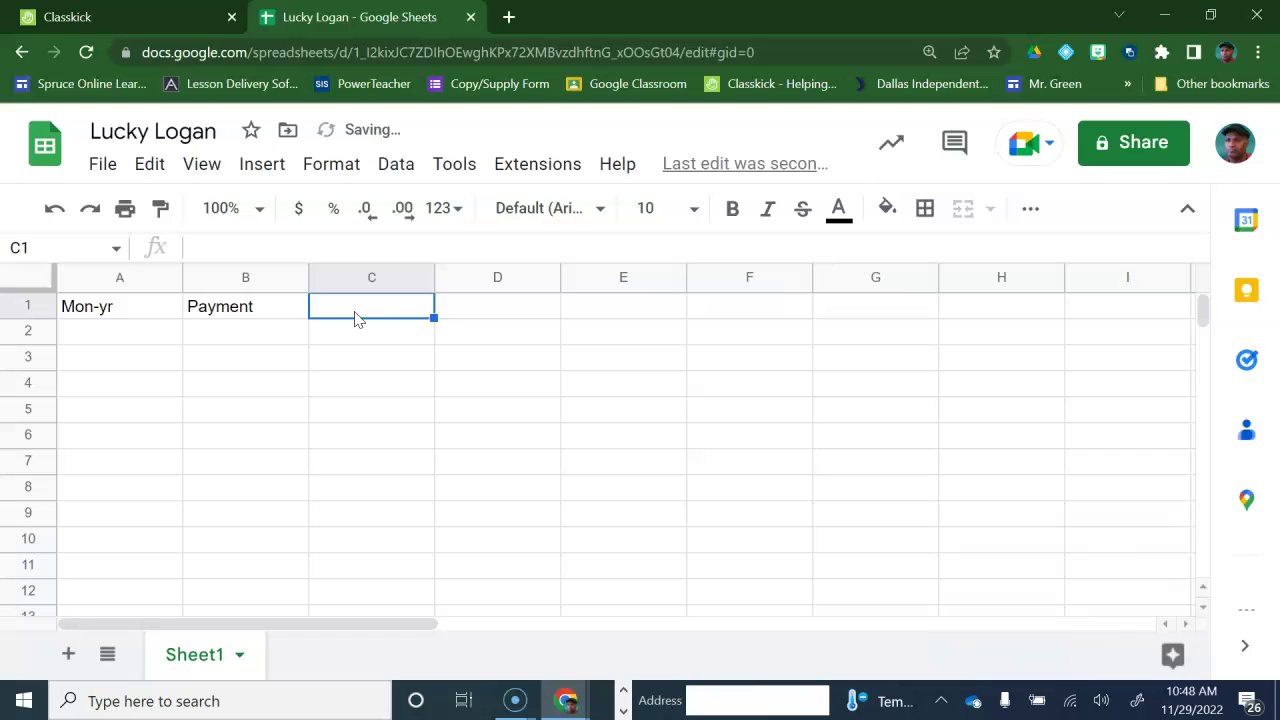
{"action": "type", "text": "Pri"}
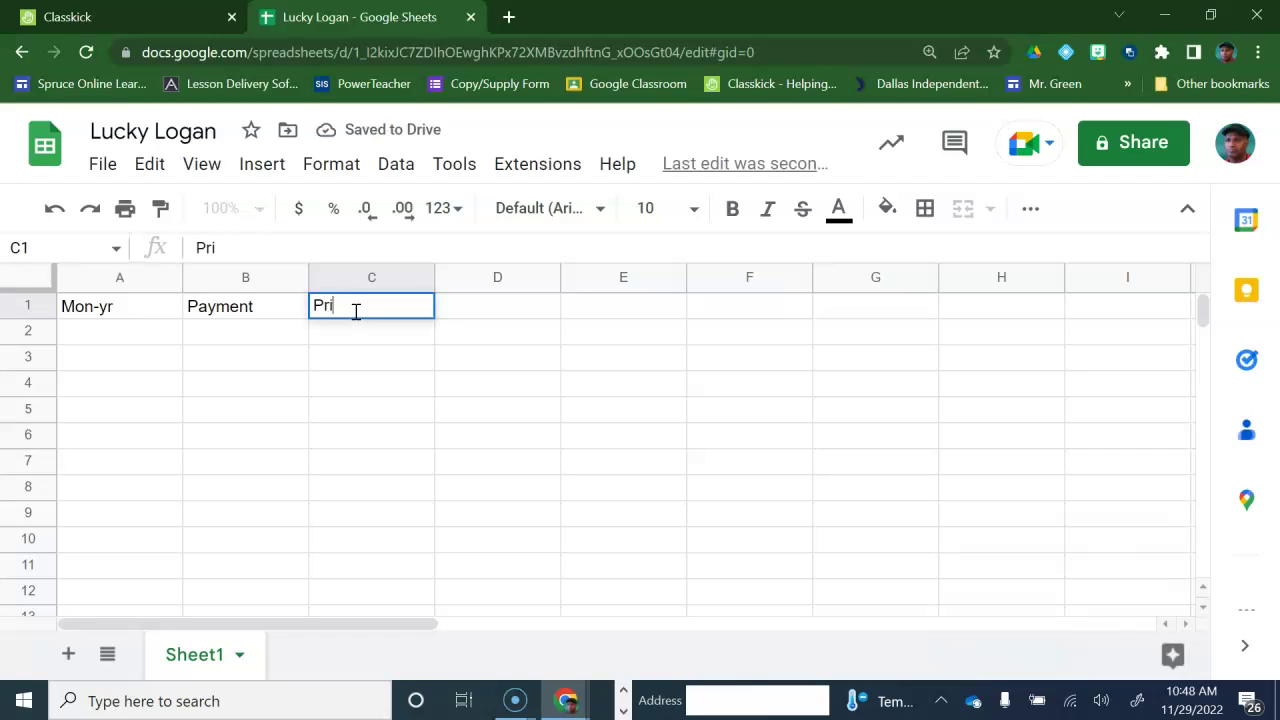
{"action": "type", "text": "ncipal"}
{"action": "left_click", "coordinate": [357, 309]}
- Enter the headers Interest, Balance and Cumlative Interest in cells D1 to F1
{"action": "left_click", "coordinate": [463, 309]}
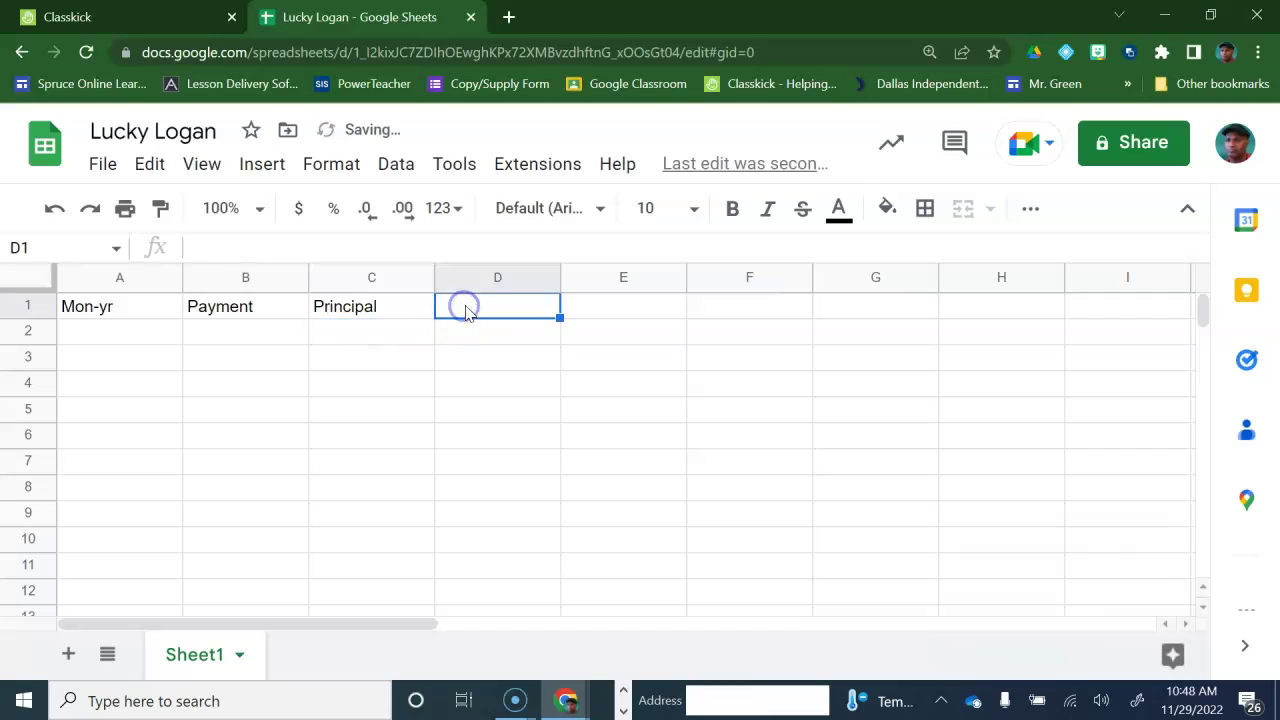
{"action": "type", "text": "Interest"}
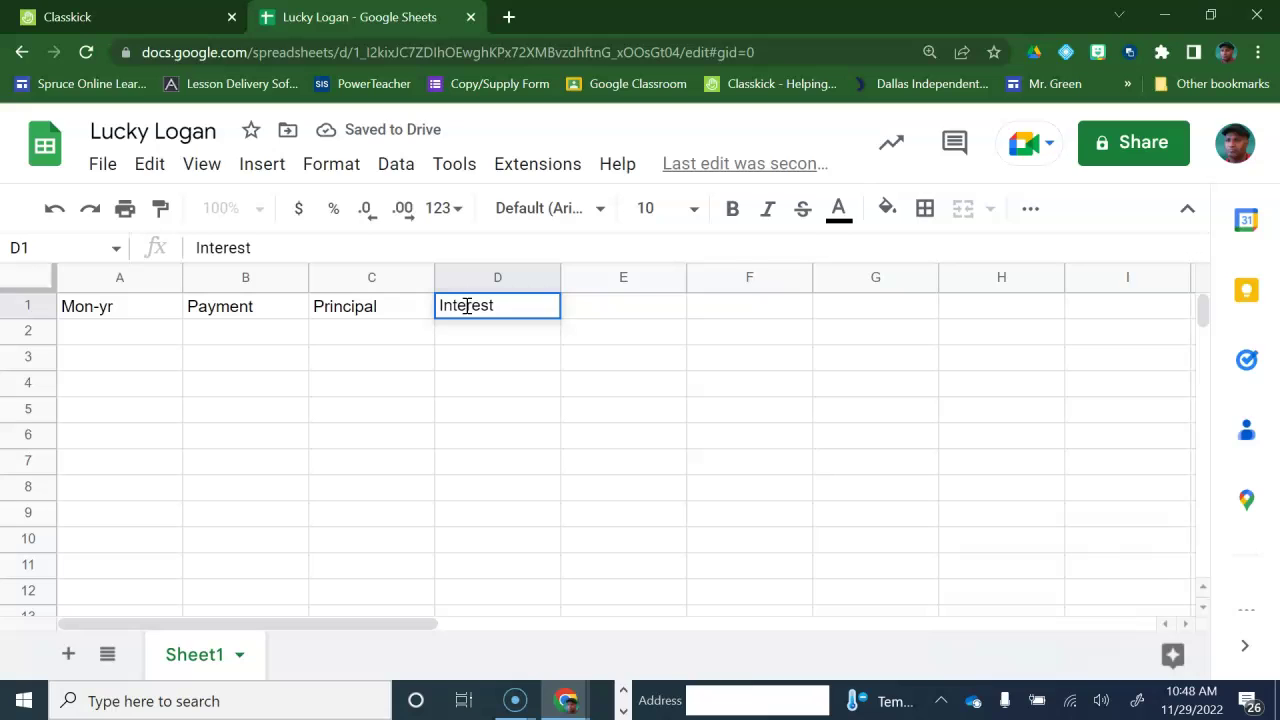
{"action": "left_click", "coordinate": [648, 308]}
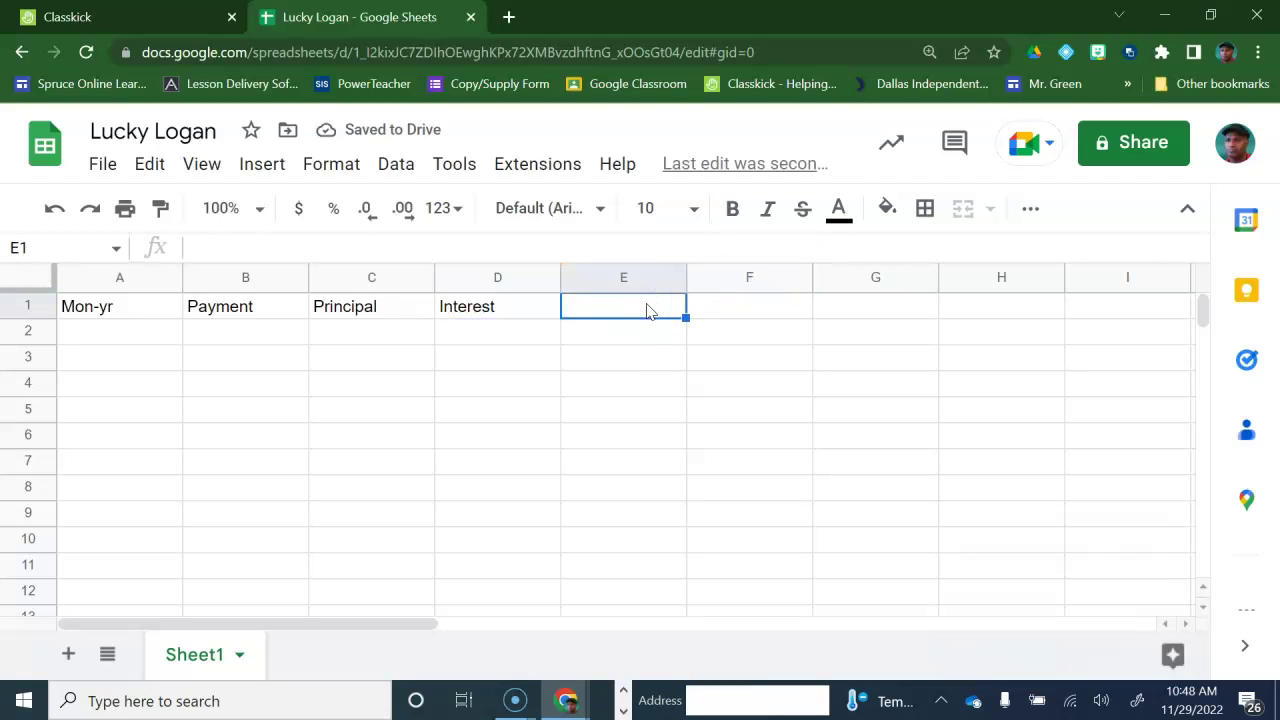
{"action": "type", "text": "Bala"}
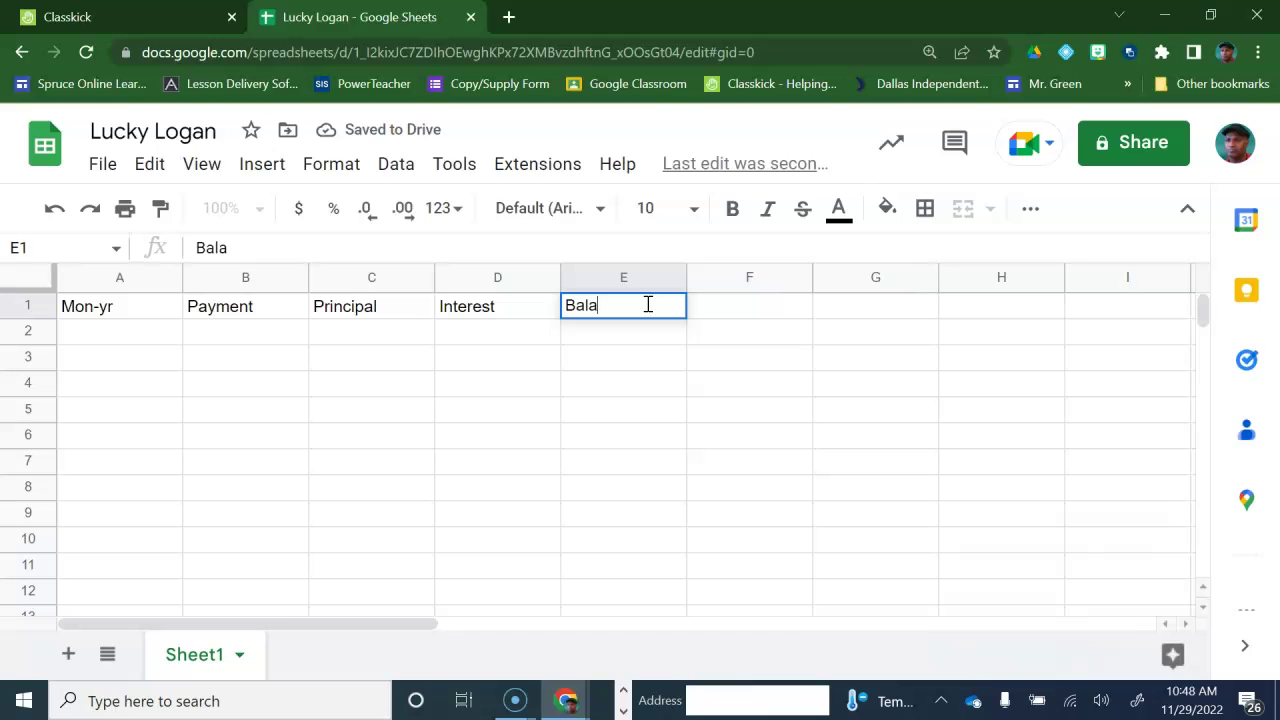
{"action": "type", "text": "nce"}
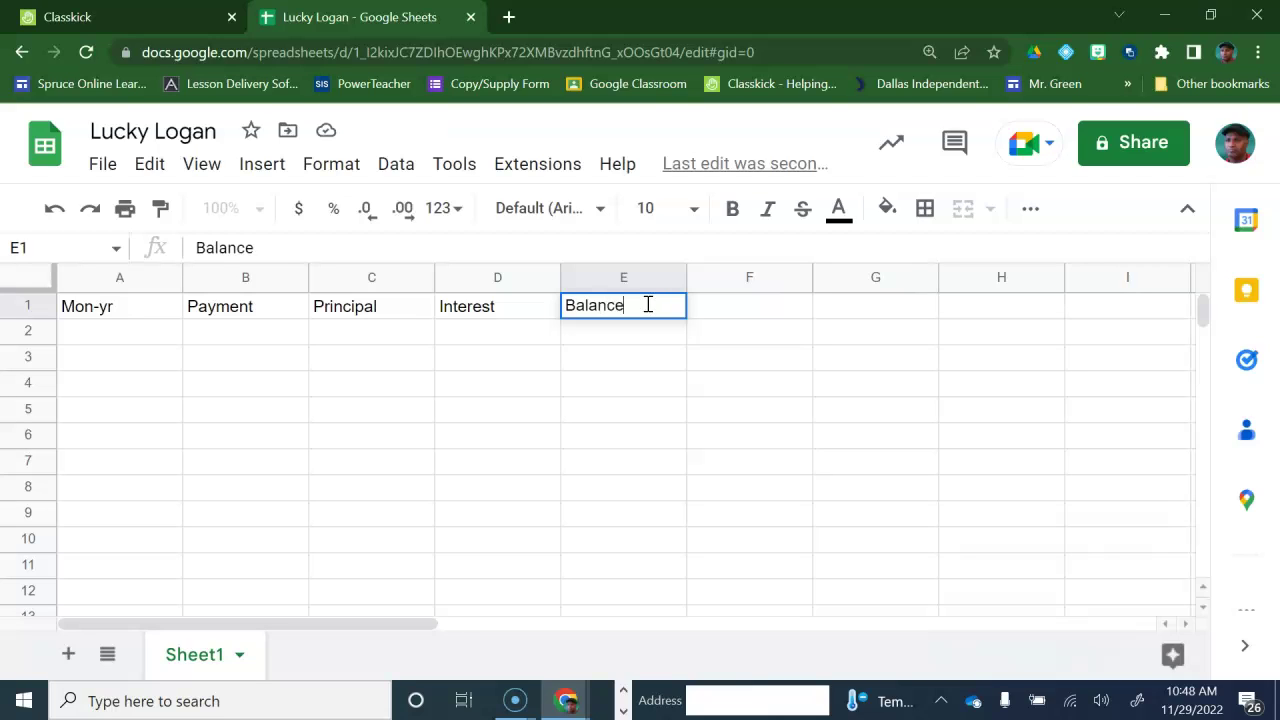
{"action": "left_click", "coordinate": [704, 316]}
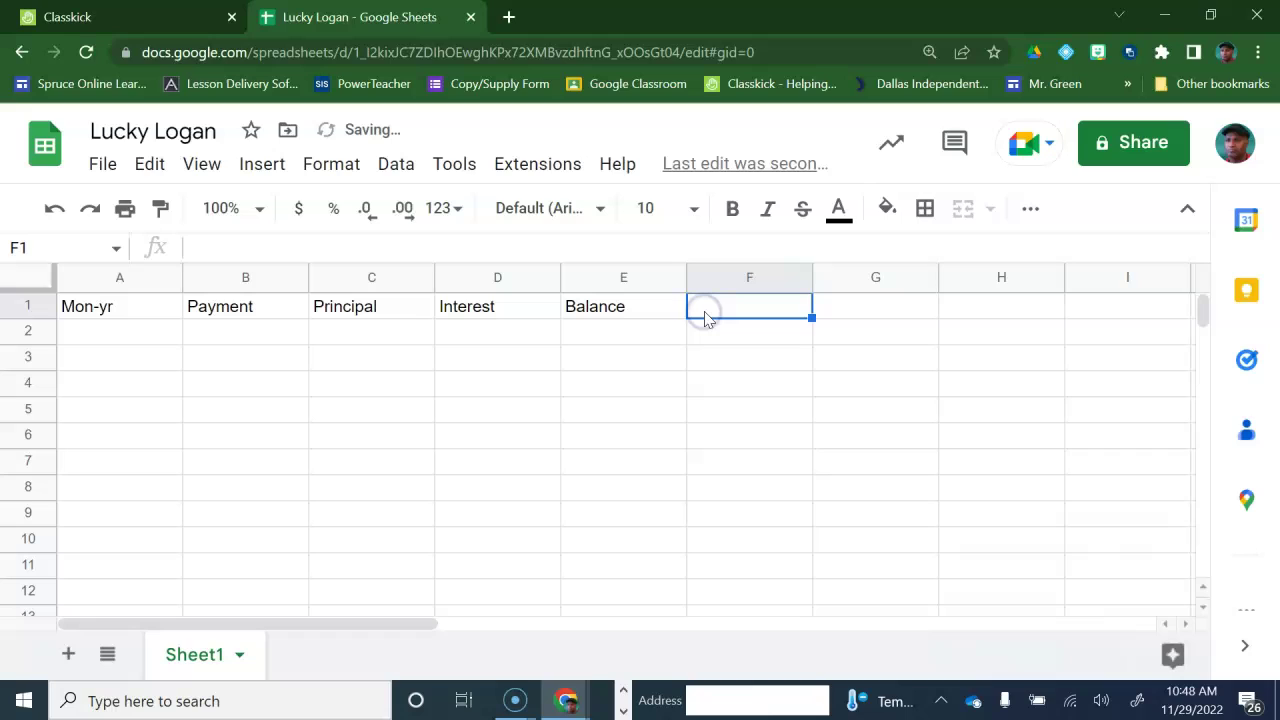
{"action": "type", "text": "Cum"}
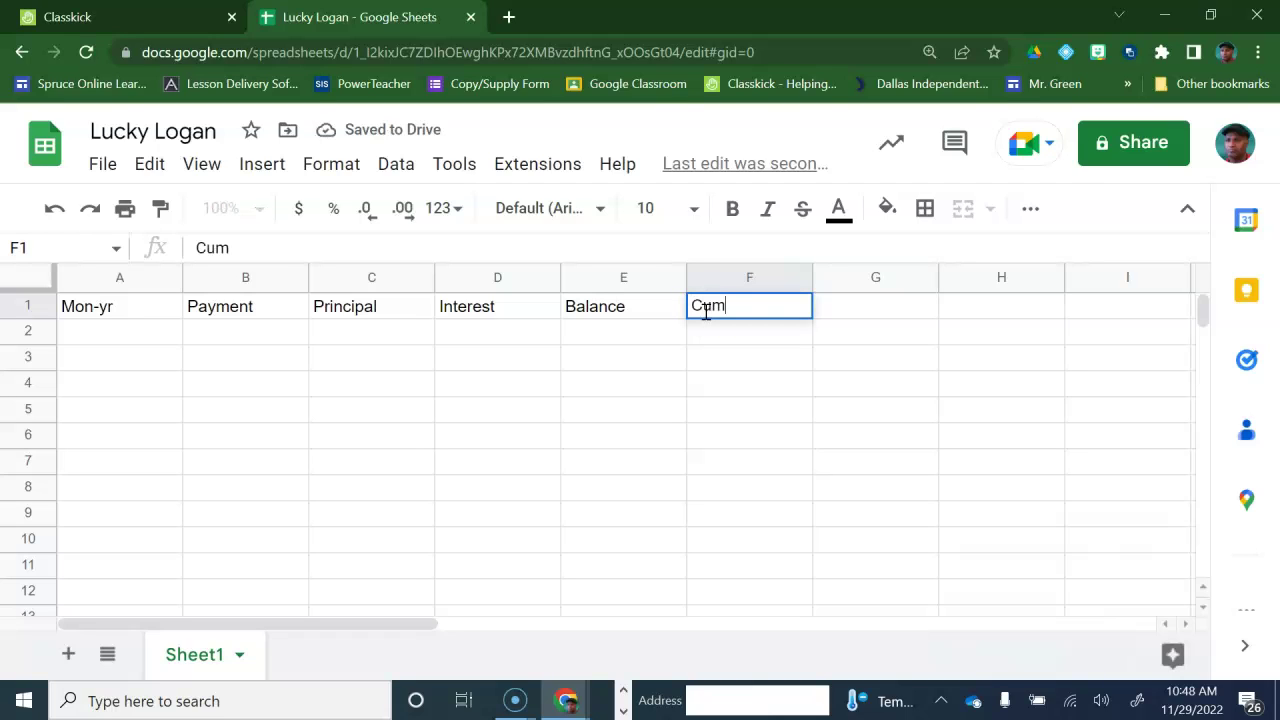
{"action": "type", "text": "lative "}
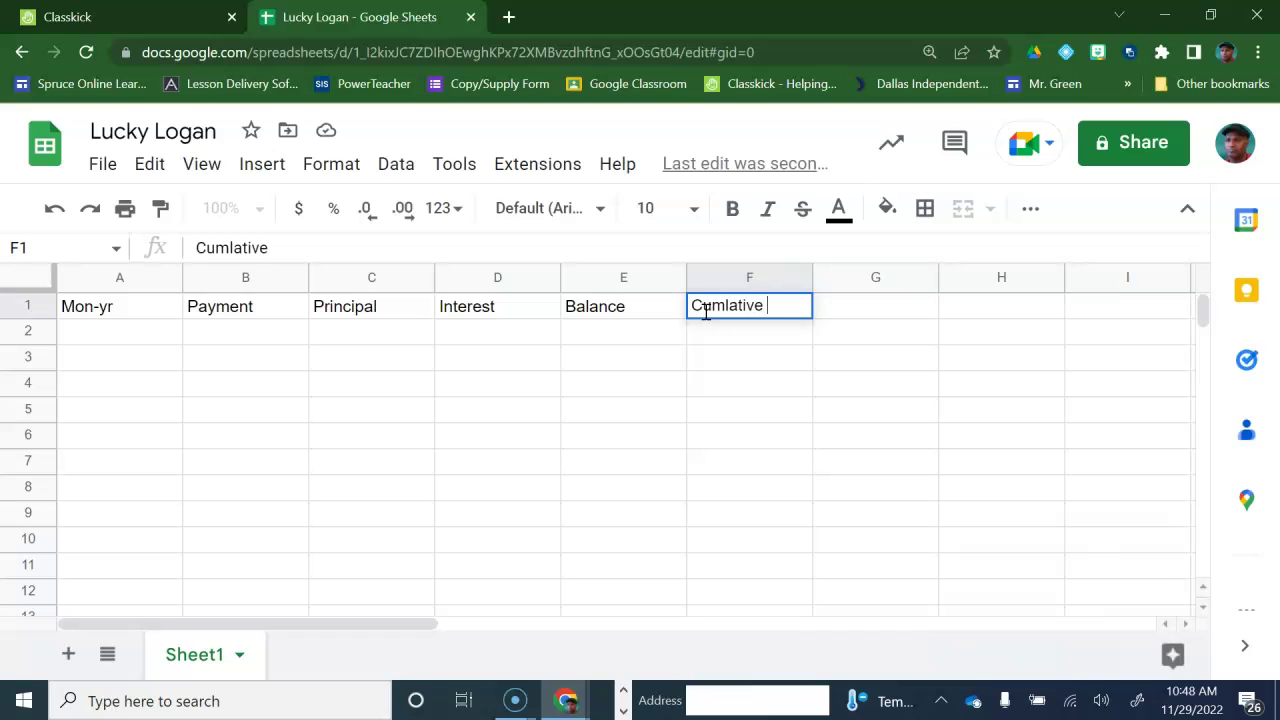
{"action": "type", "text": "Interest"}
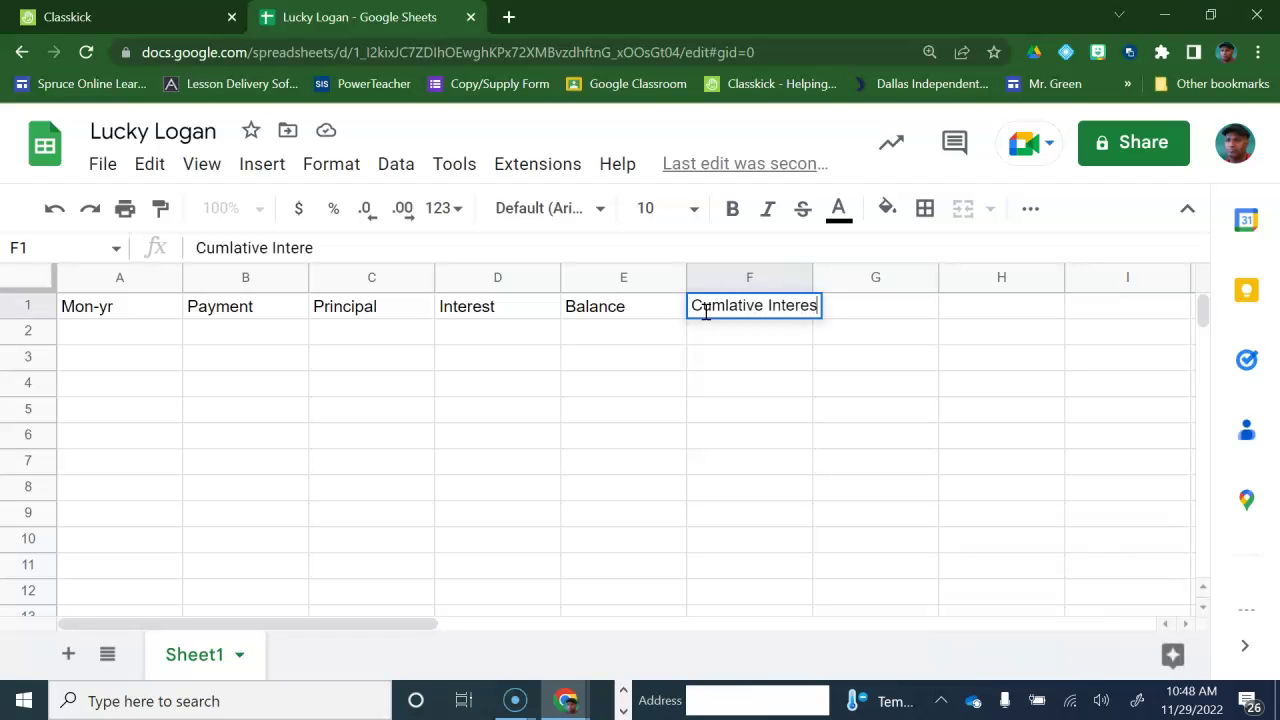
{"action": "left_click", "coordinate": [694, 312]}
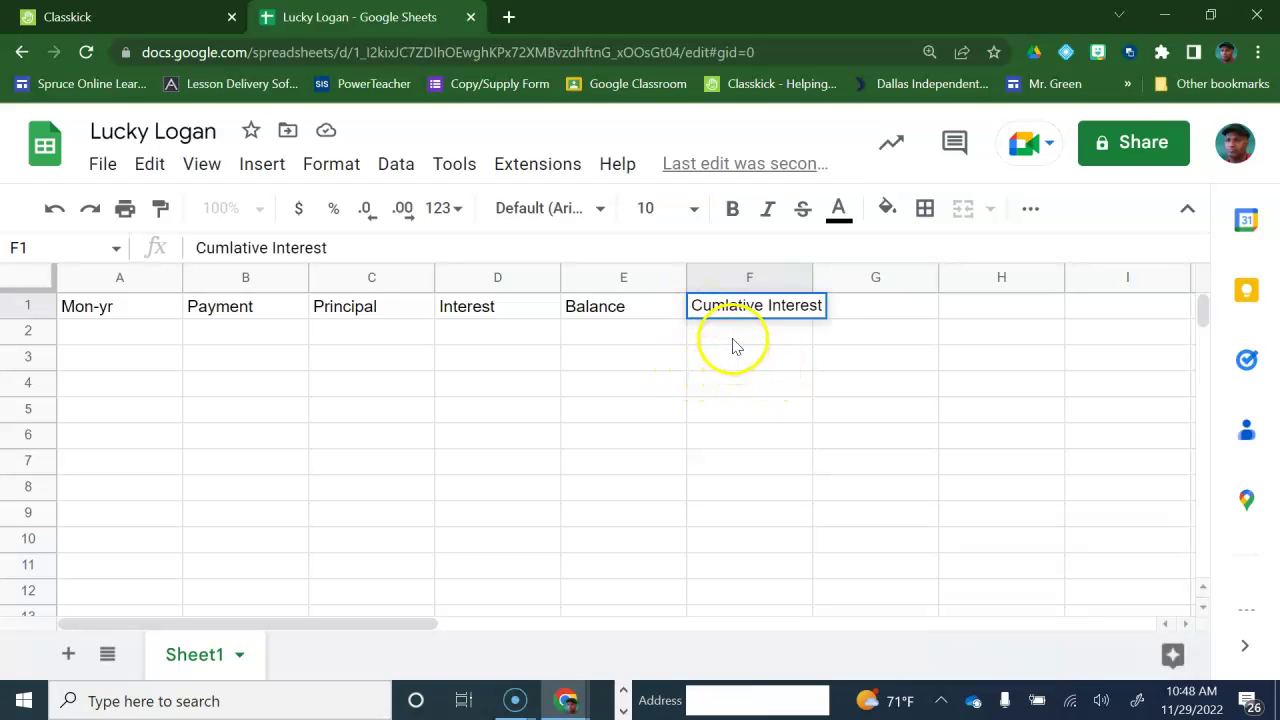
{"action": "left_click", "coordinate": [734, 338]}
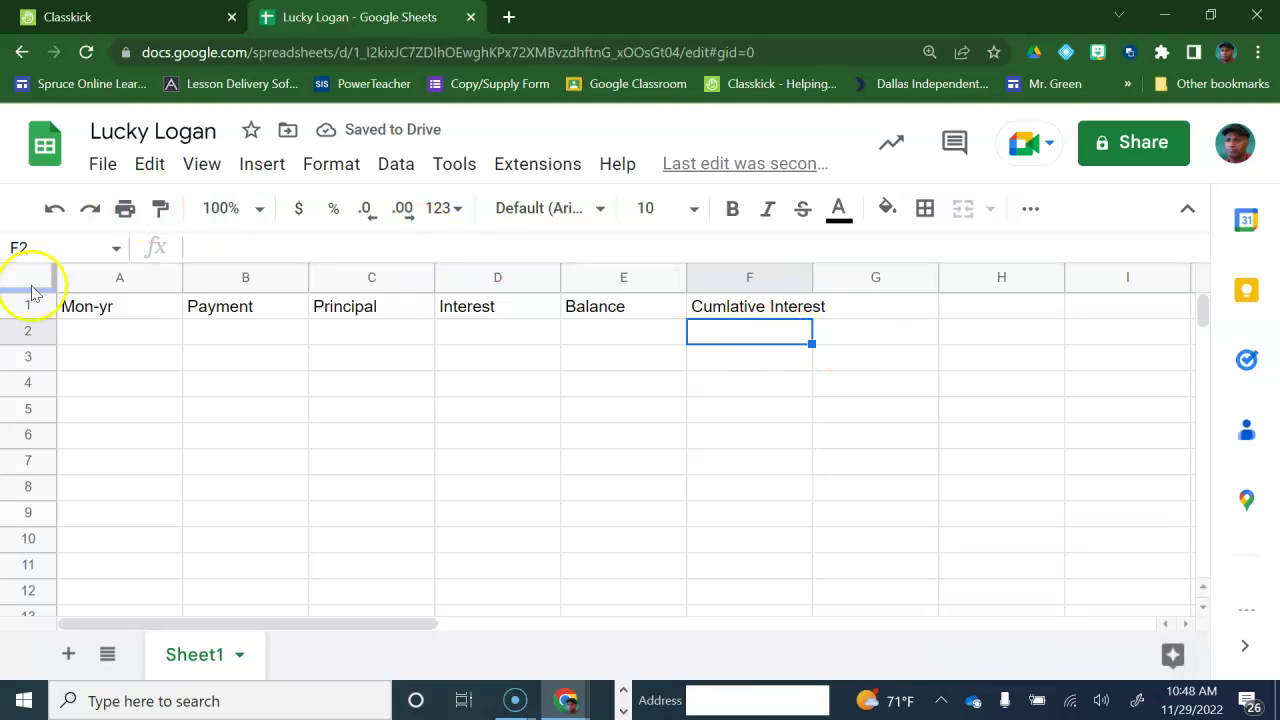
- Enter May 2013 in A2 and a $20,000.00 currency-formatted starting balance in E2
{"action": "left_click", "coordinate": [113, 337]}
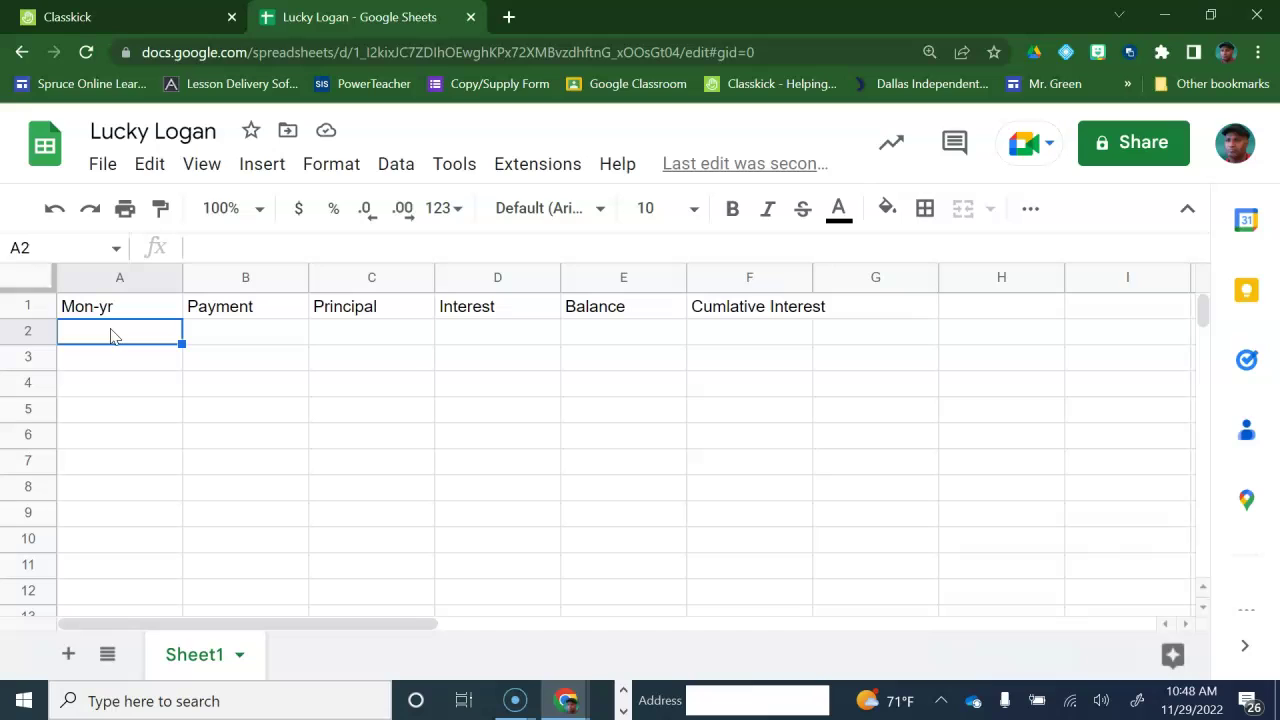
{"action": "type", "text": "May"}
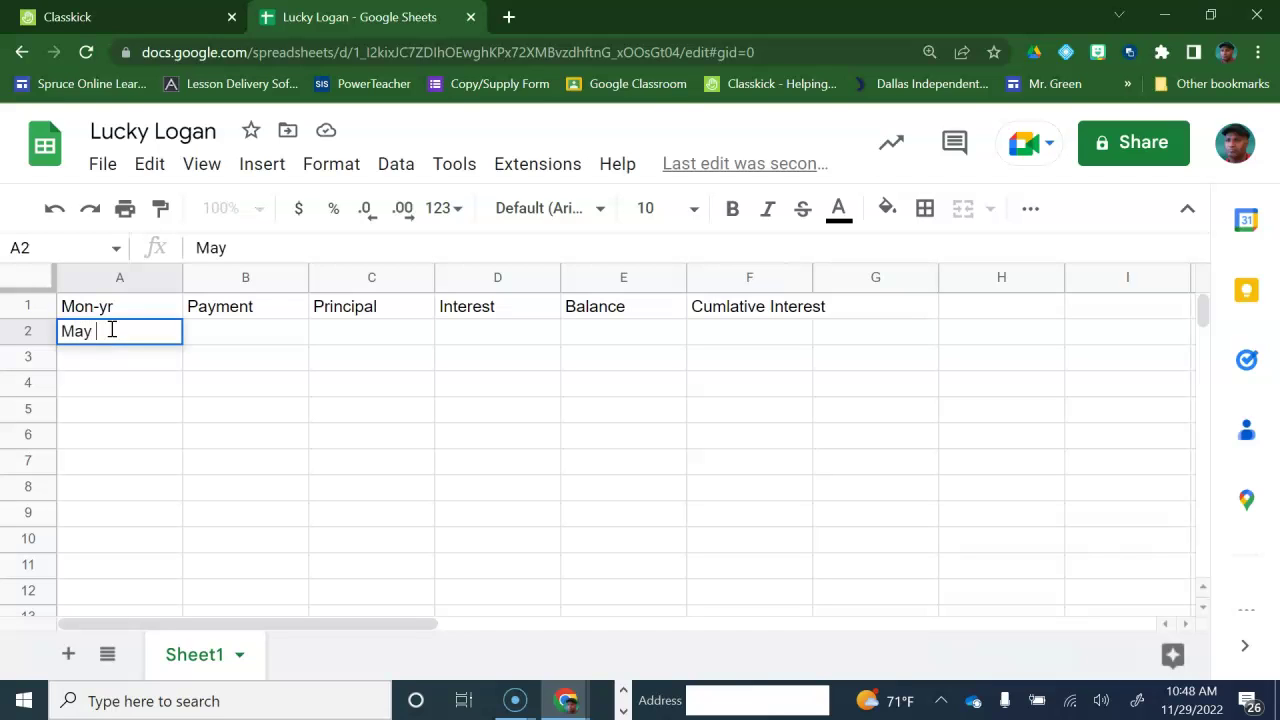
{"action": "type", "text": " 2013"}
{"action": "left_click", "coordinate": [215, 333]}
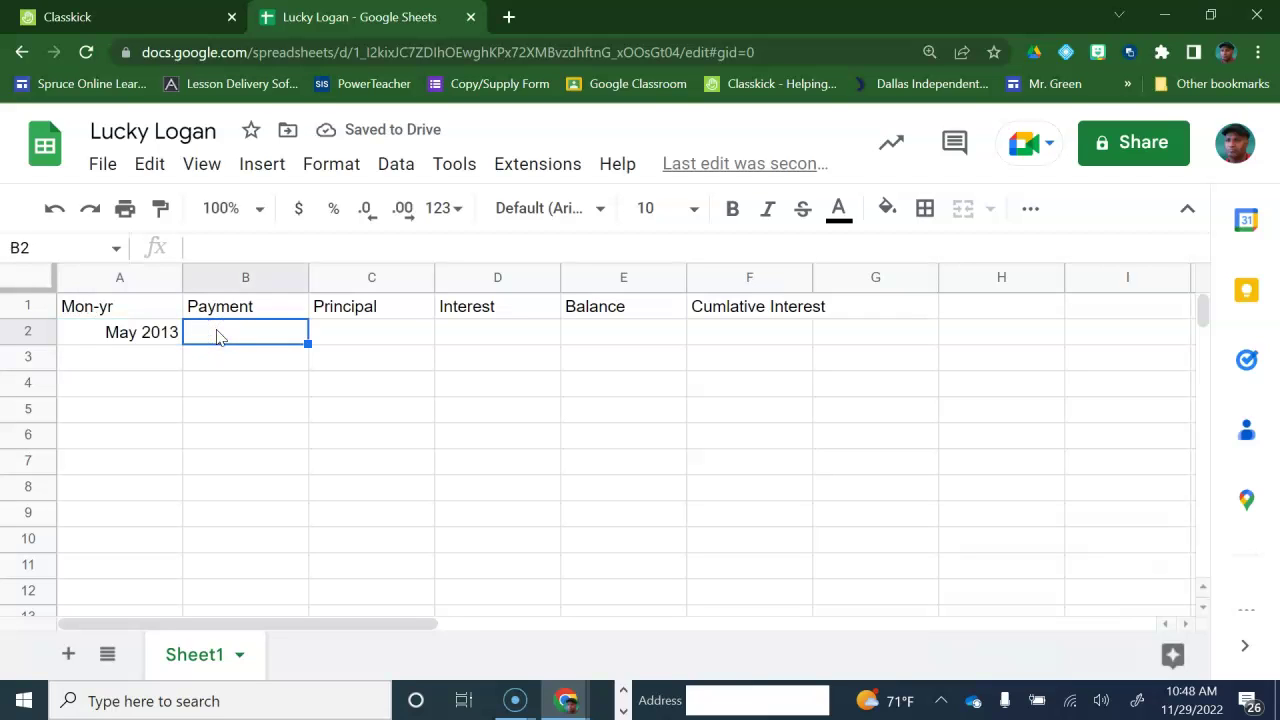
{"action": "left_click", "coordinate": [220, 337]}
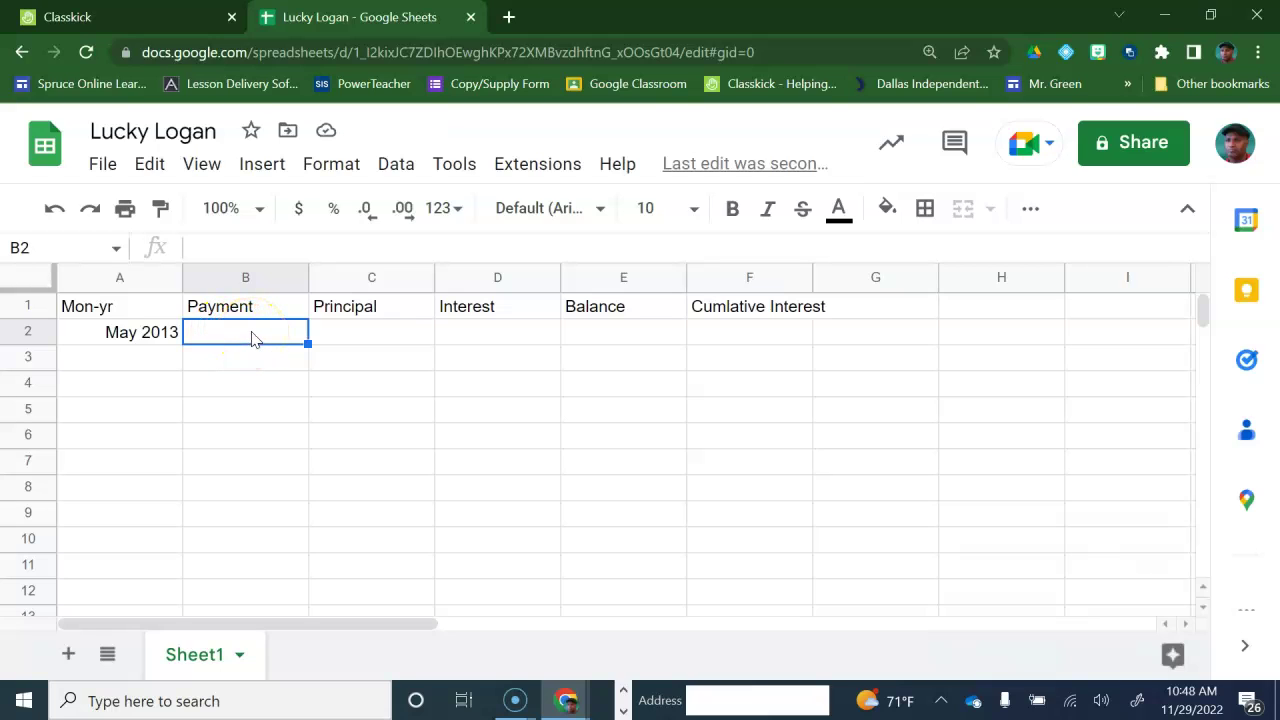
{"action": "left_click", "coordinate": [620, 337]}
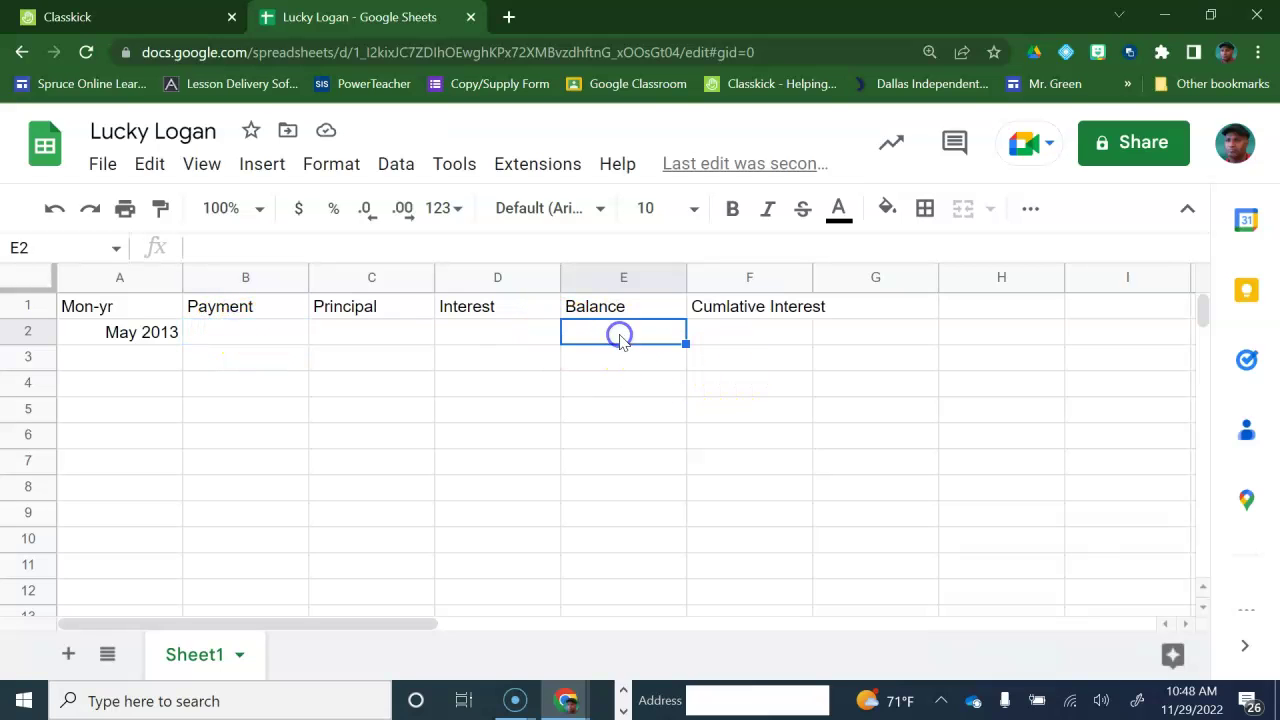
{"action": "type", "text": "20000"}
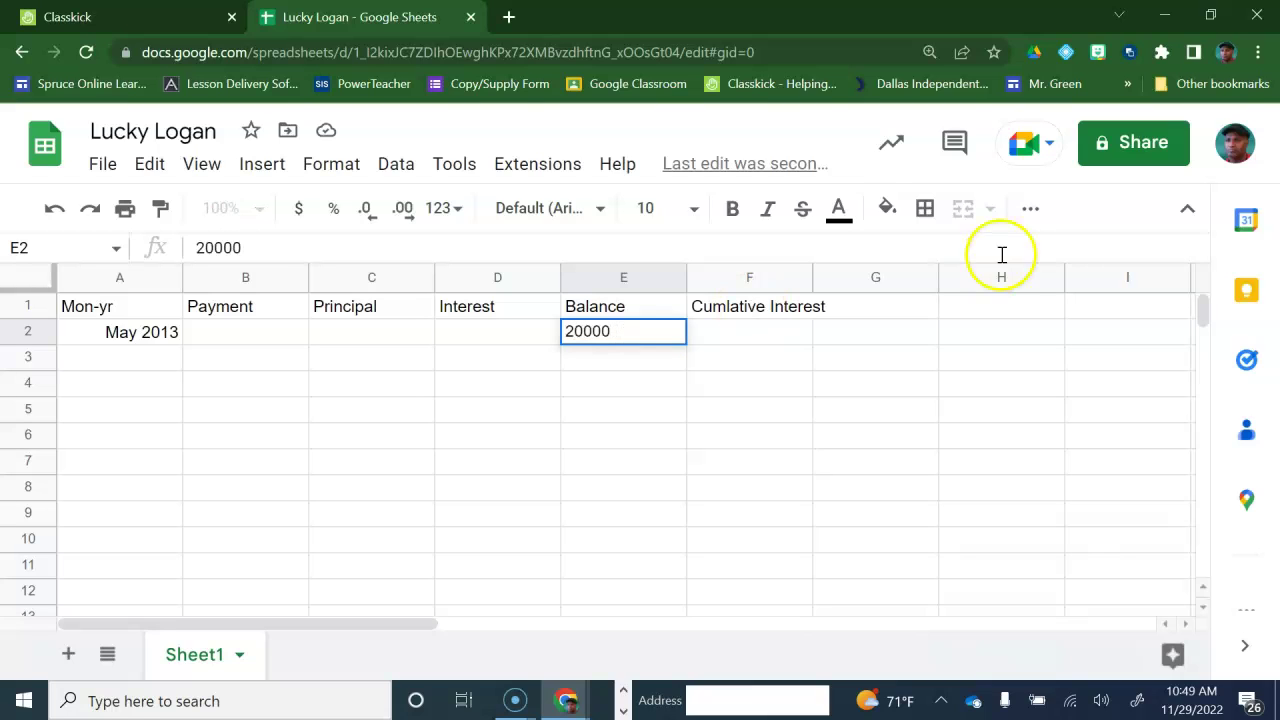
{"action": "left_click", "coordinate": [298, 209]}
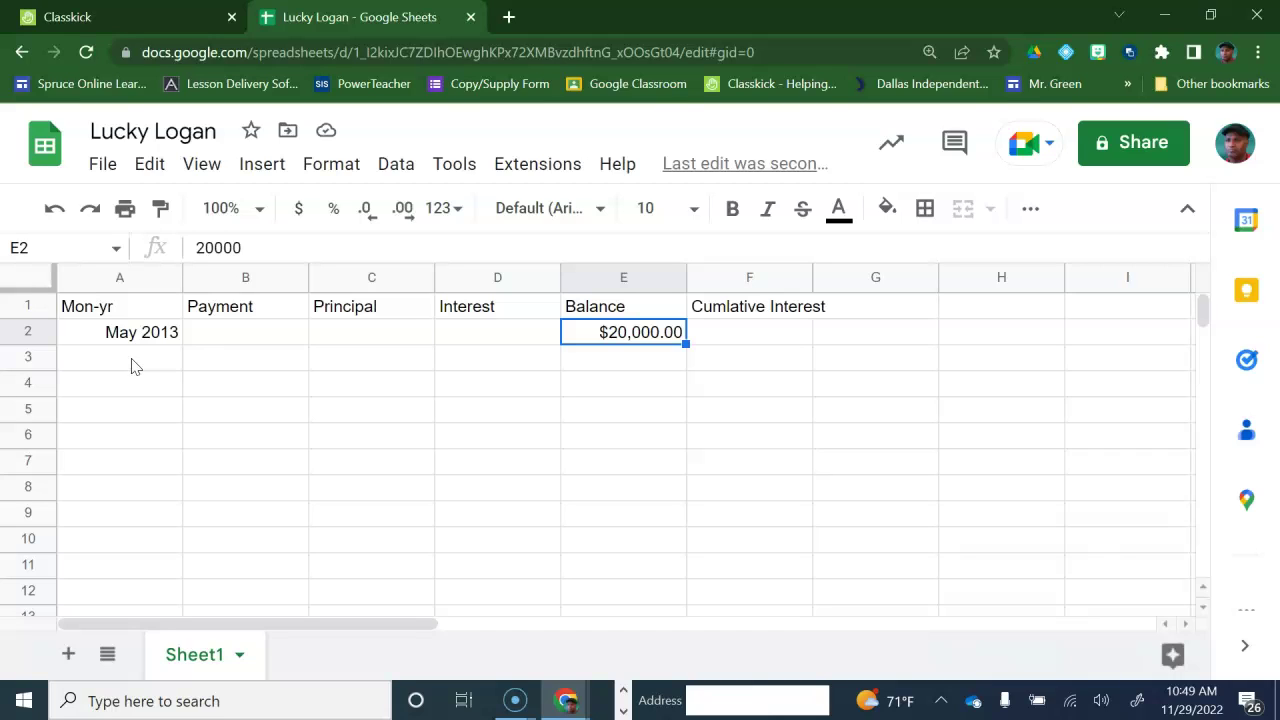
{"action": "left_click", "coordinate": [135, 366]}
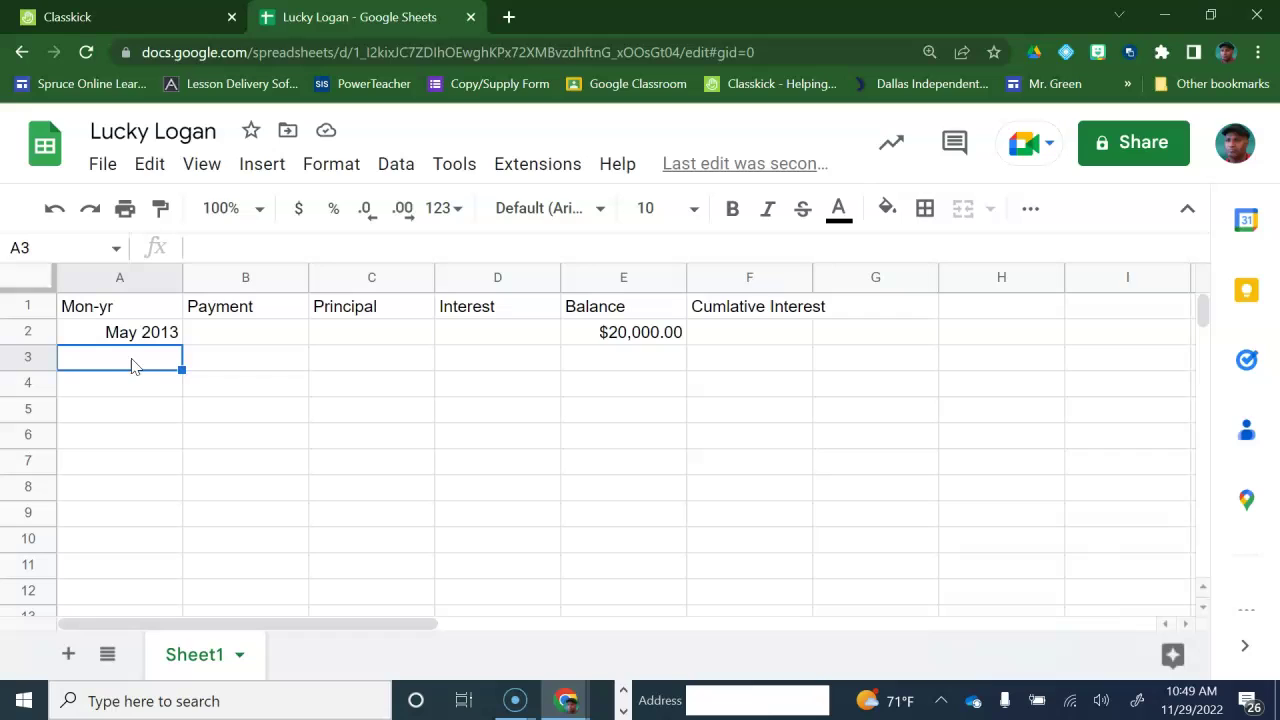
- Enter June 2013 in A3, clearing an accidental July 2013 entry from A4
{"action": "type", "text": "June"}
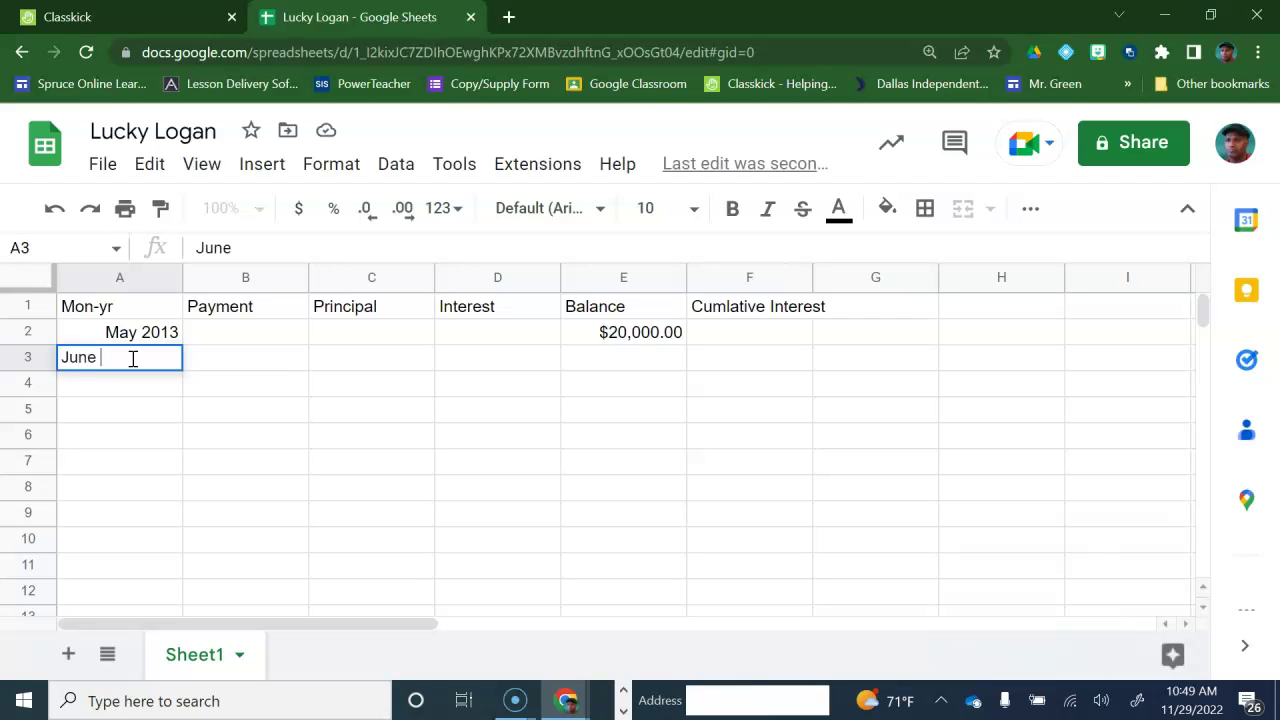
{"action": "type", "text": " 2013"}
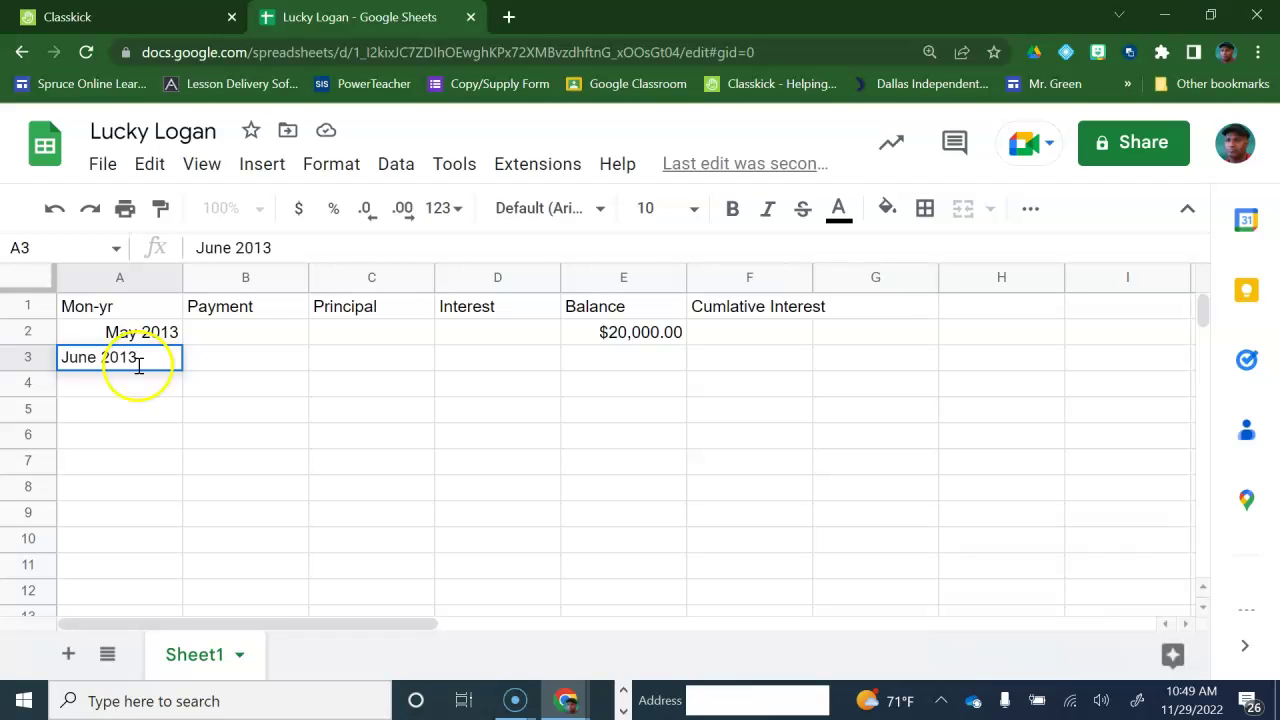
{"action": "key", "text": "Return"}
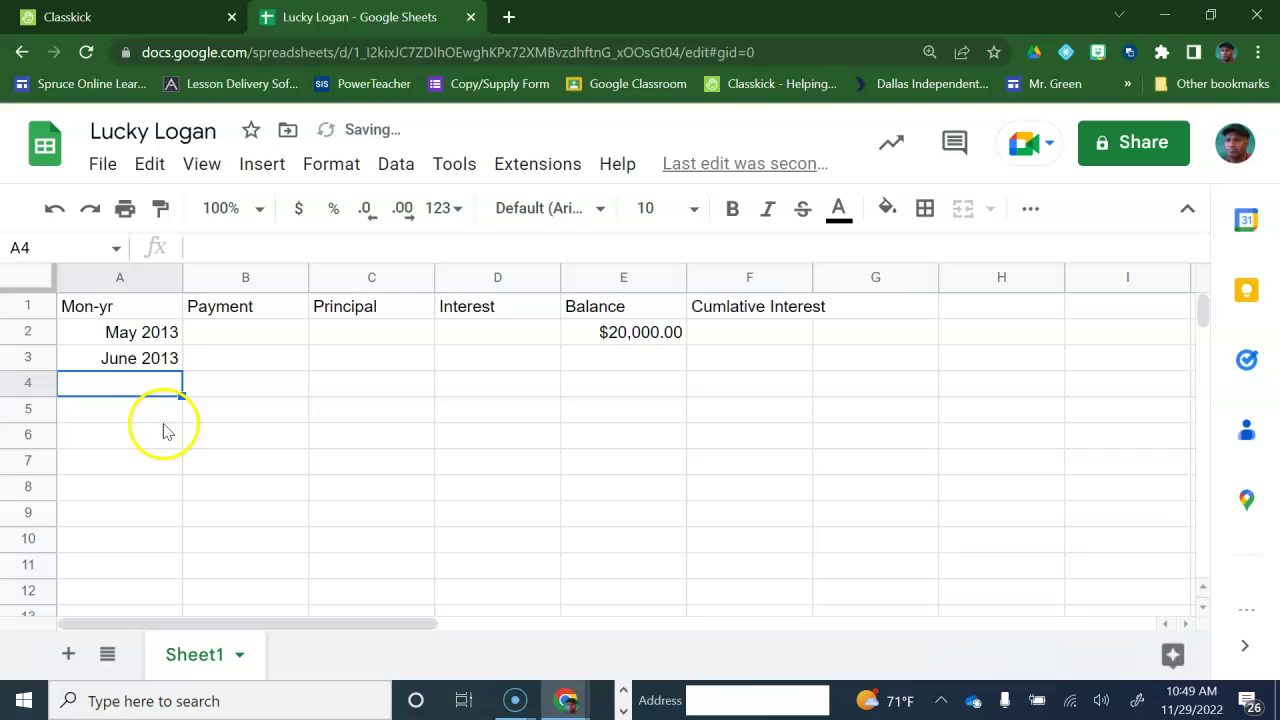
{"action": "left_click_drag", "start_coordinate": [119, 330], "coordinate": [117, 365]}
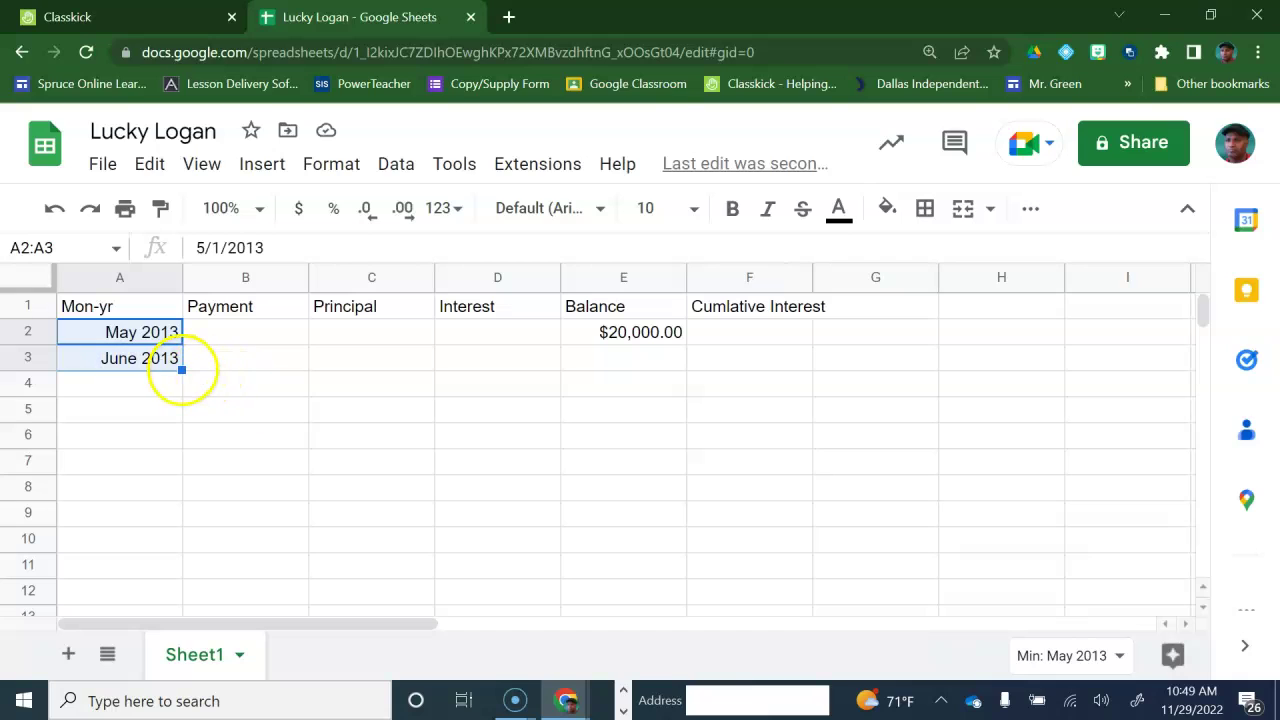
{"action": "left_click_drag", "start_coordinate": [181, 372], "coordinate": [176, 397]}
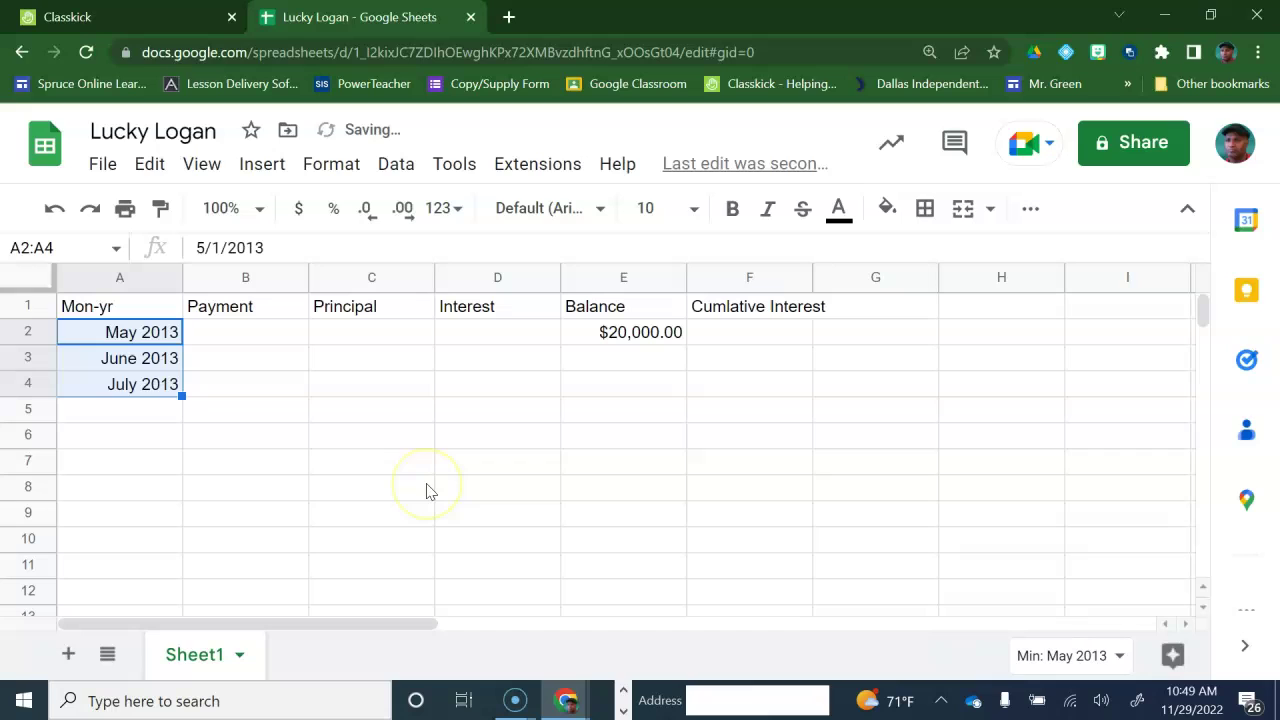
{"action": "left_click", "coordinate": [228, 394]}
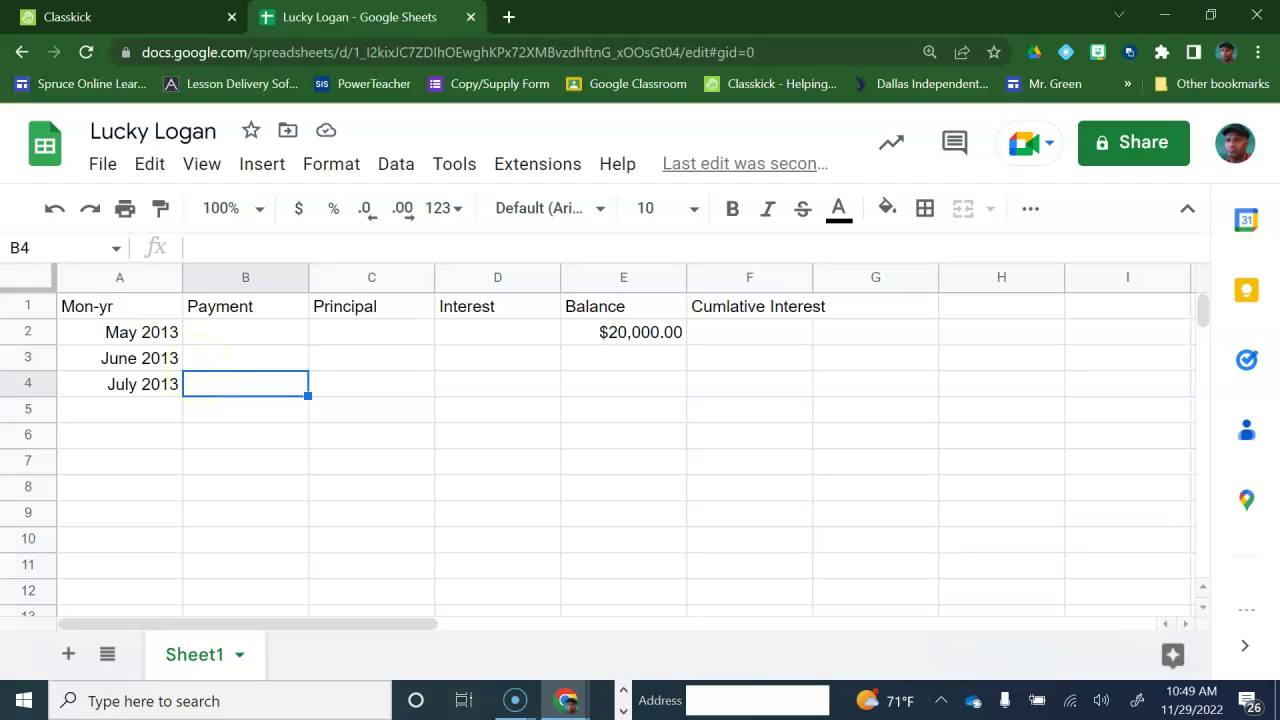
{"action": "left_click", "coordinate": [144, 388]}
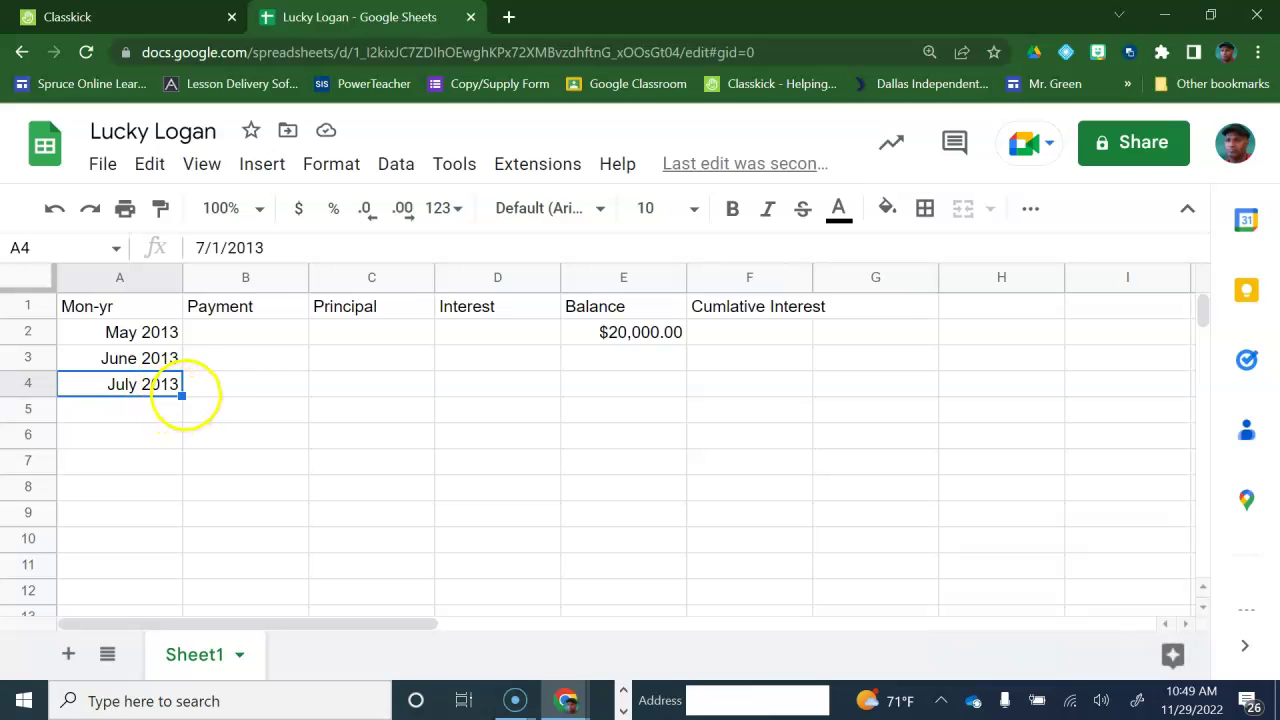
{"action": "key", "text": "Delete"}
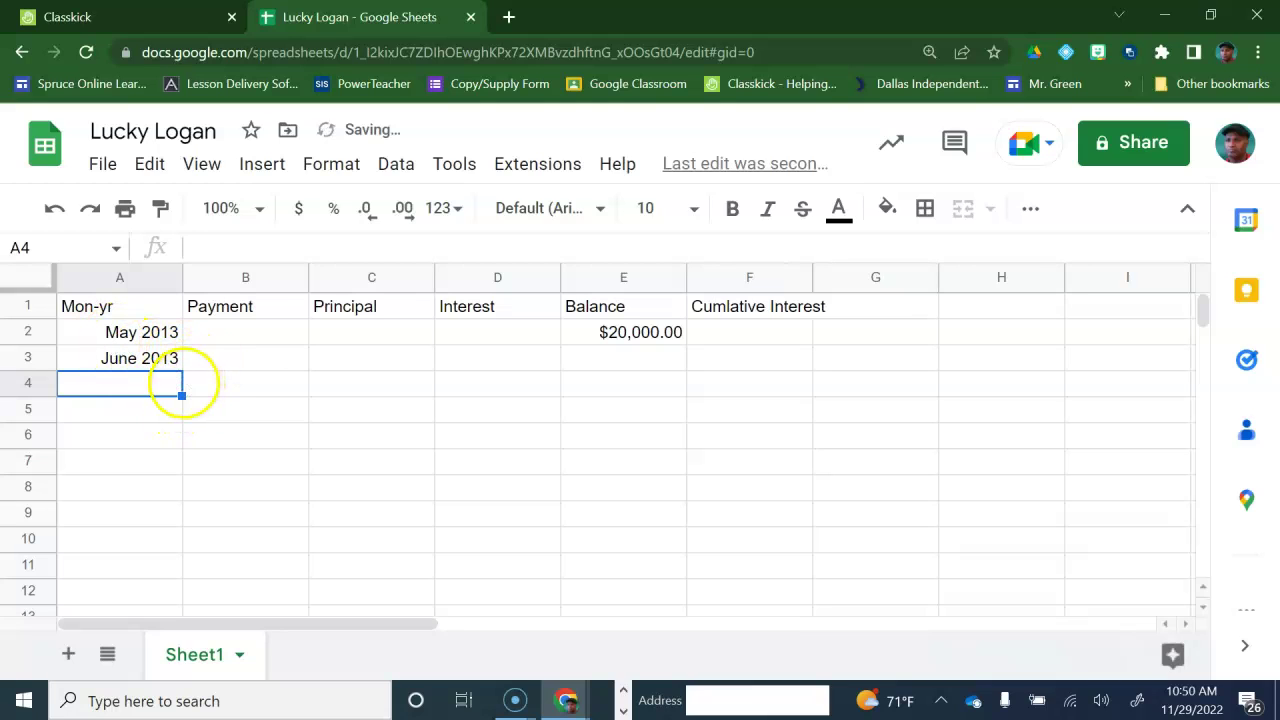
- Fill the month series from A2:A3 down to row 56, ending at November 2017
{"action": "left_click", "coordinate": [128, 340]}
{"action": "left_click_drag", "start_coordinate": [128, 340], "coordinate": [128, 362]}
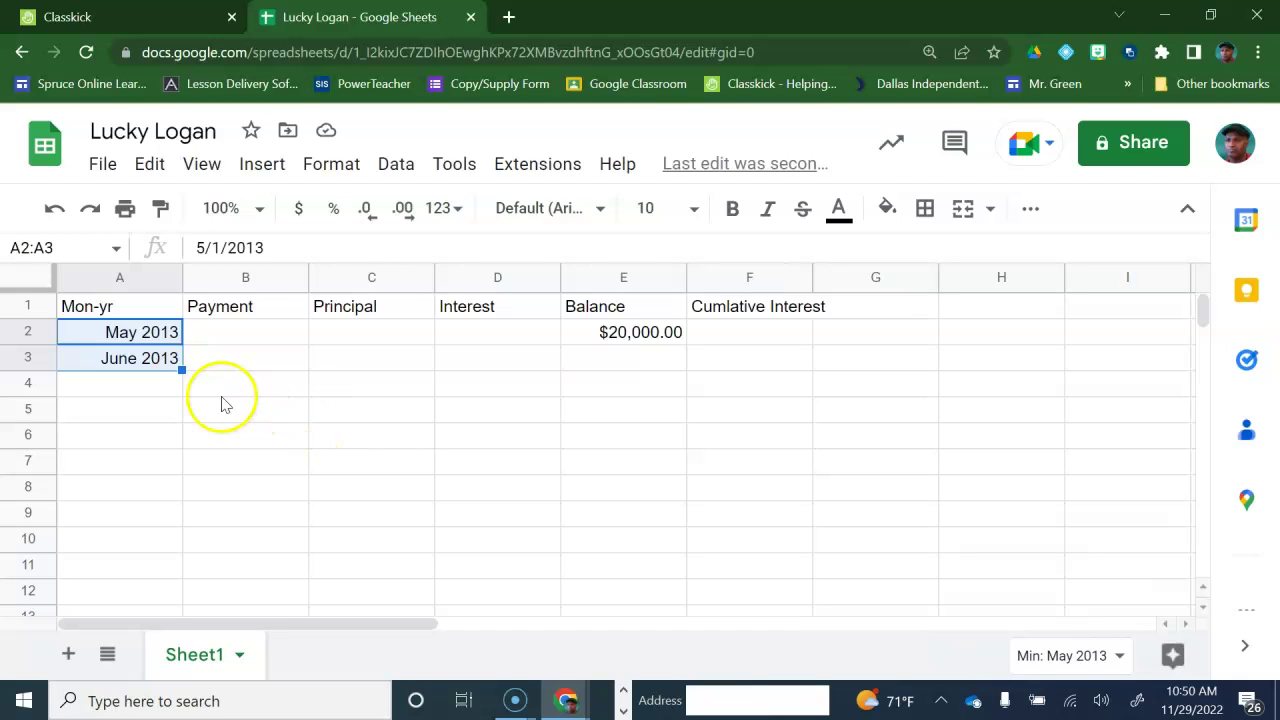
{"action": "left_click_drag", "start_coordinate": [182, 370], "coordinate": [152, 578]}
{"action": "scroll", "coordinate": [197, 556], "scroll_direction": "down", "scroll_amount": 3}
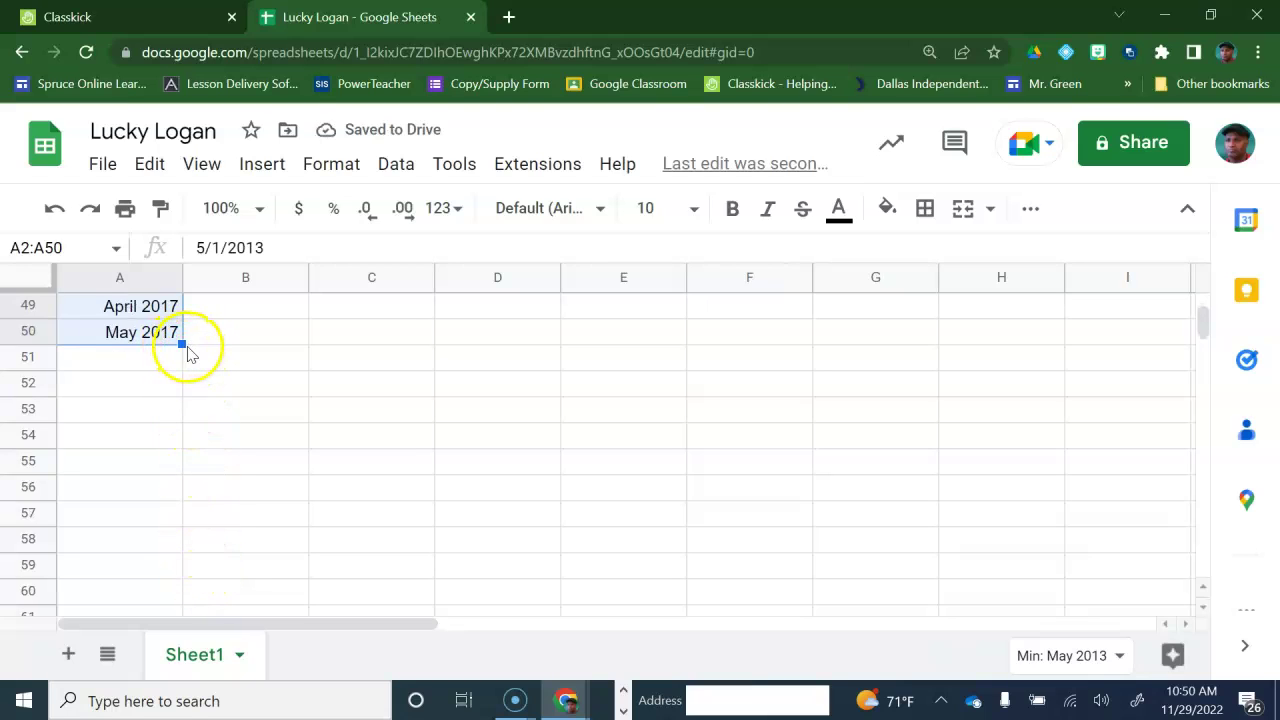
{"action": "left_click_drag", "start_coordinate": [182, 343], "coordinate": [185, 495]}
{"action": "scroll", "coordinate": [311, 470], "scroll_direction": "up", "scroll_amount": 15}
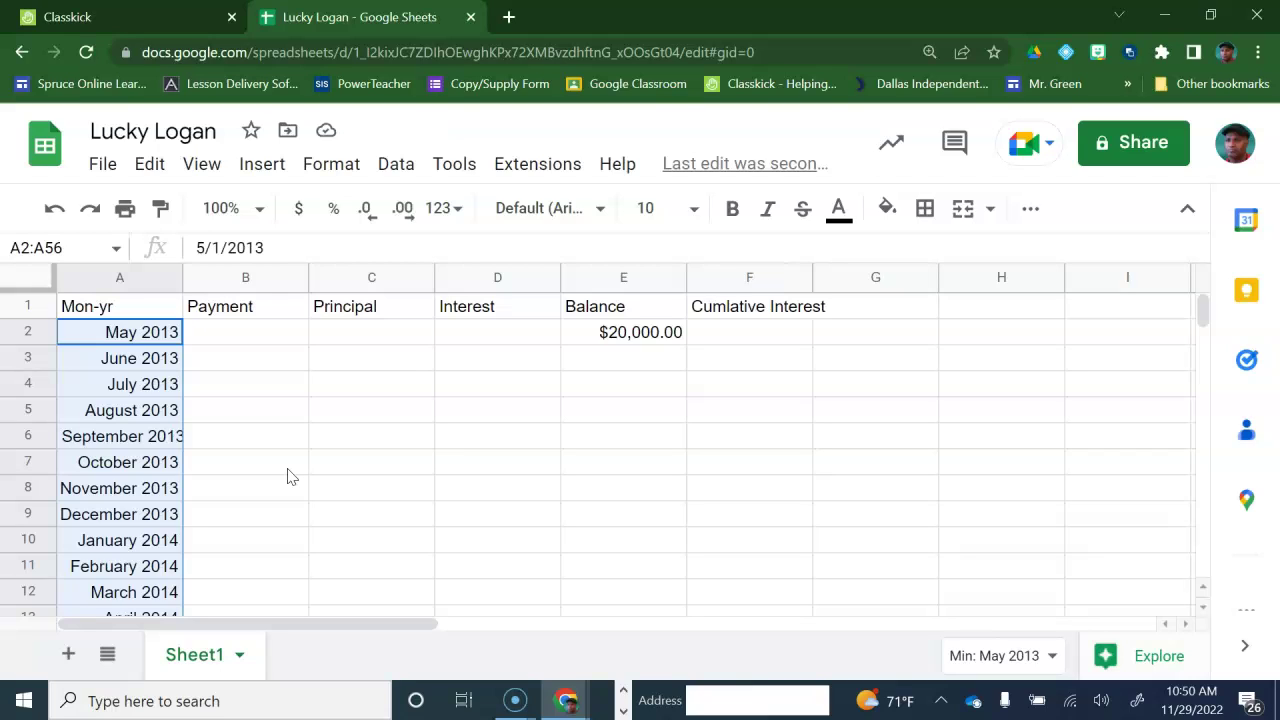
- Enter a $400.00 currency-formatted payment in B3
{"action": "left_click", "coordinate": [238, 370]}
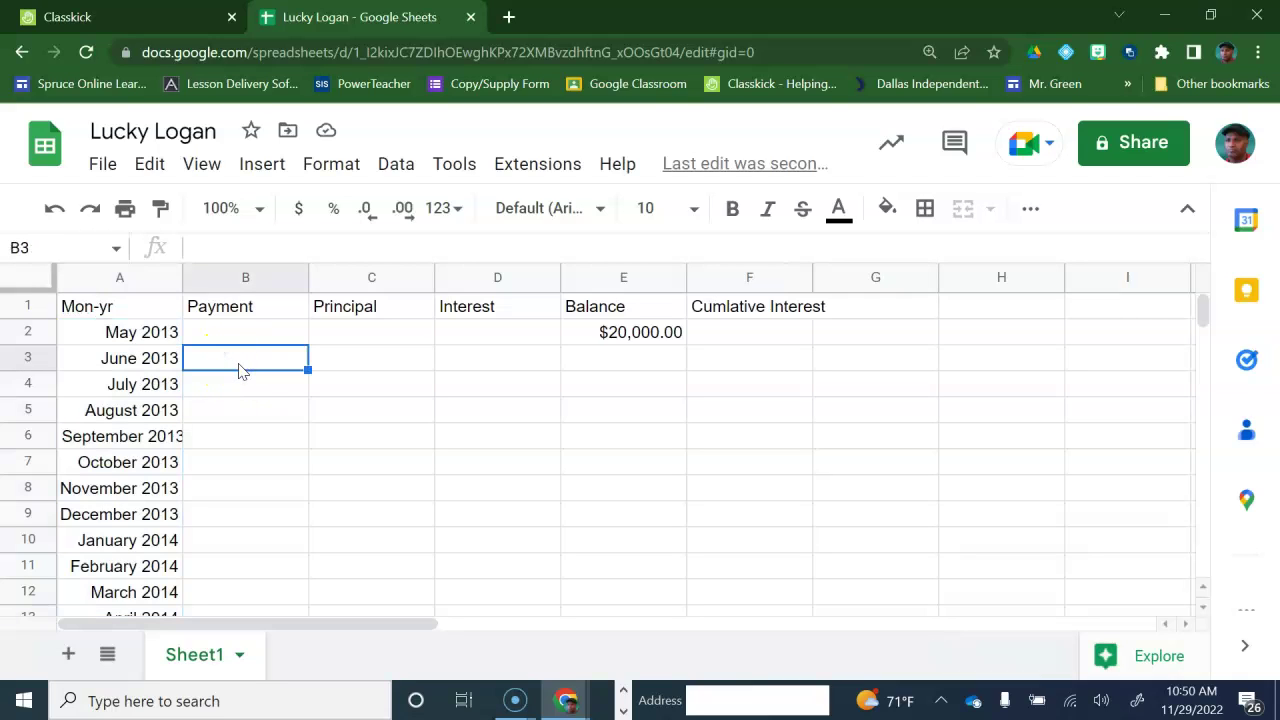
{"action": "type", "text": "400"}
{"action": "left_click", "coordinate": [298, 208]}
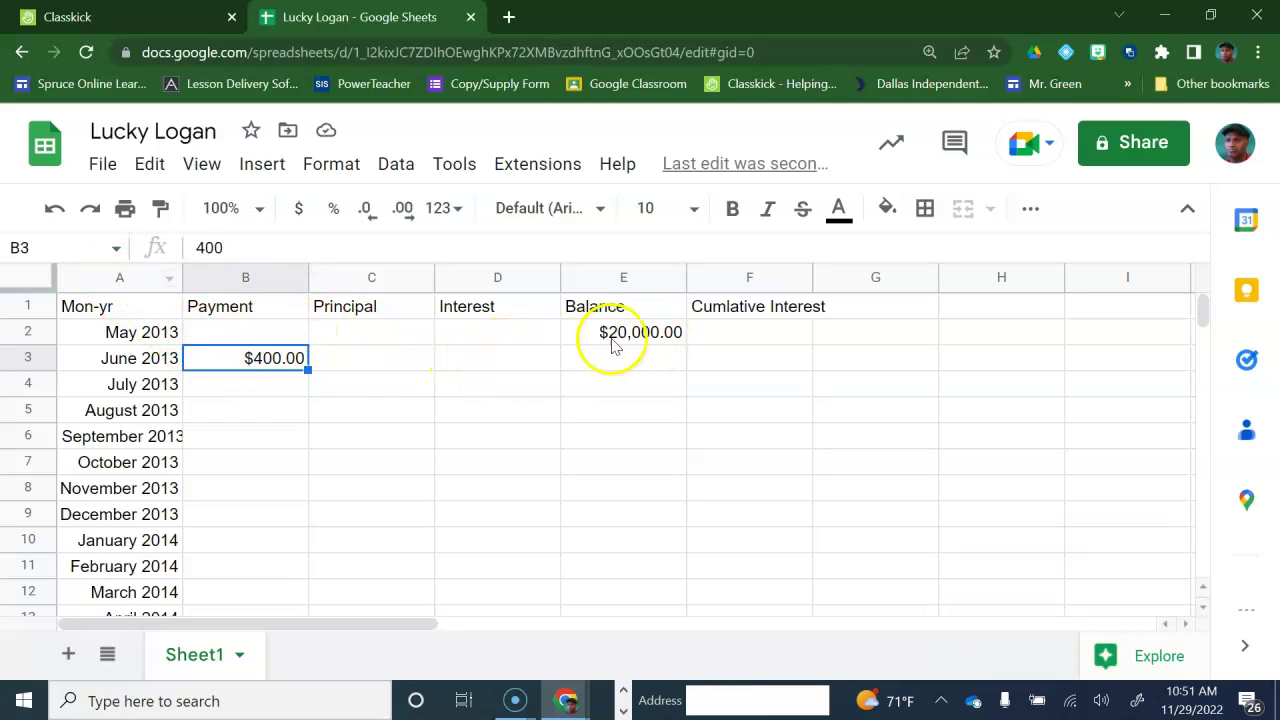
- Enter =E2*0.034/12 in D3 for June 2013's $56.67 interest
{"action": "left_click", "coordinate": [483, 362]}
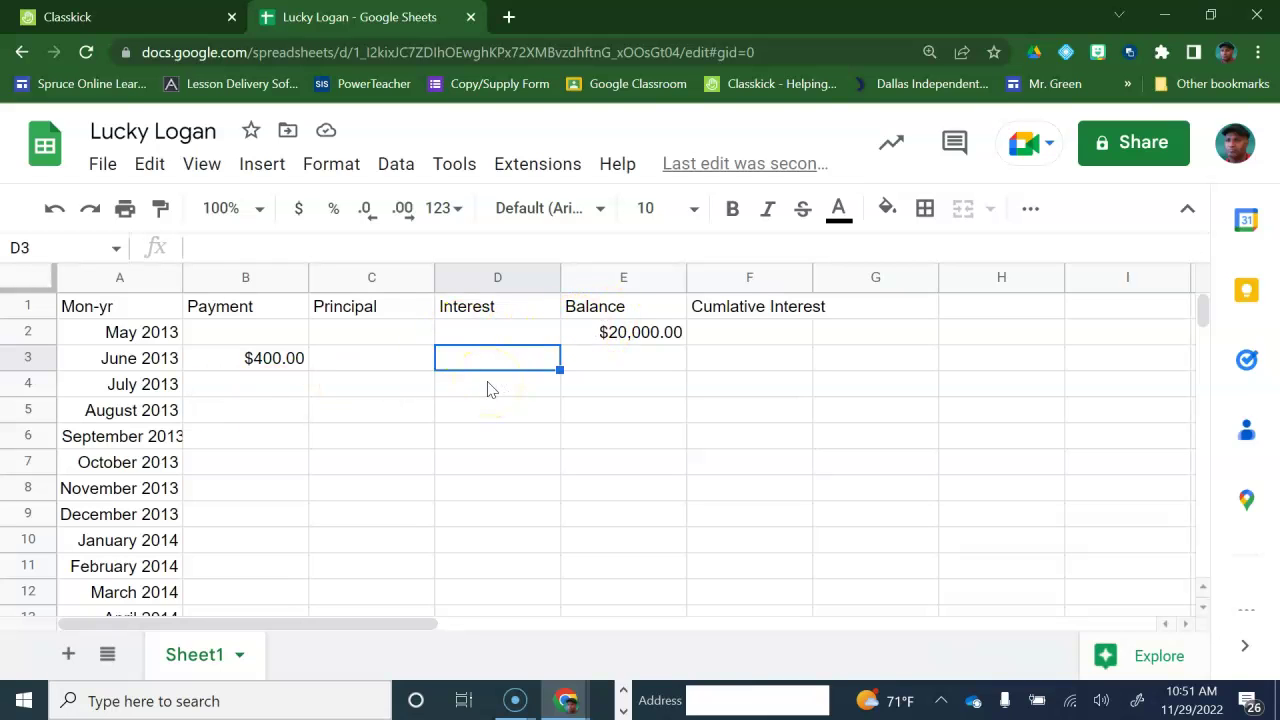
{"action": "type", "text": "="}
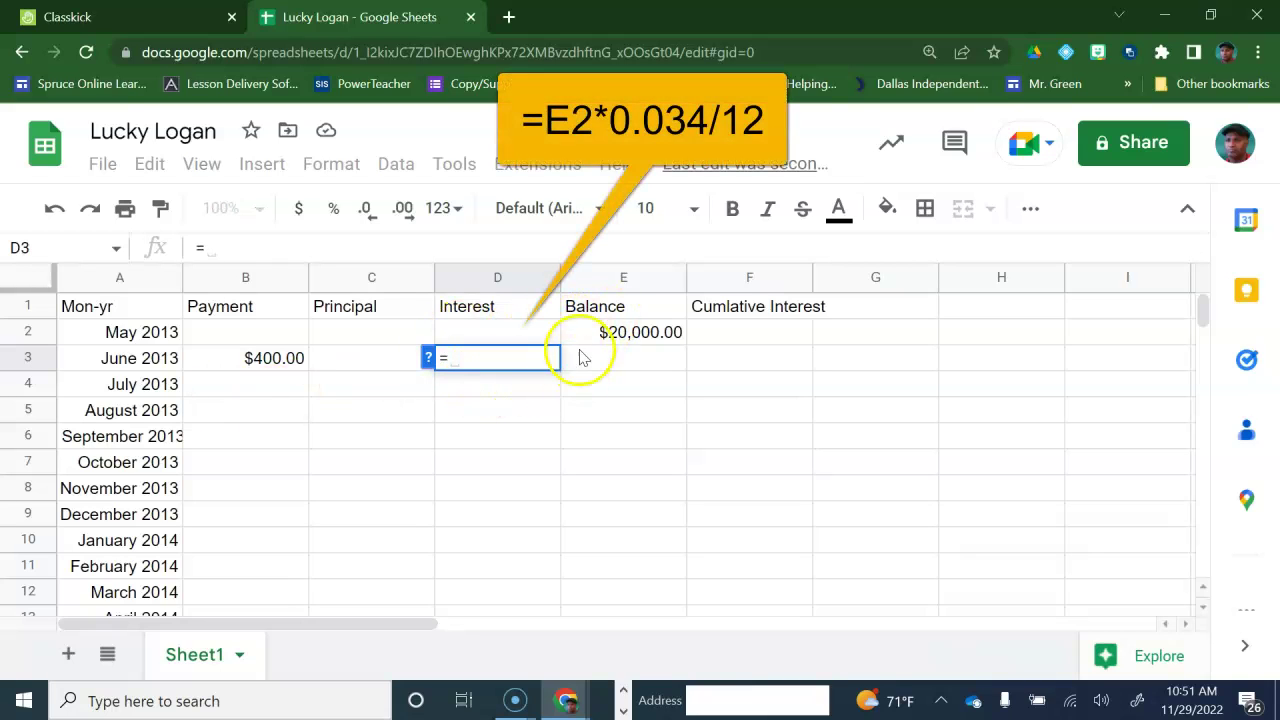
{"action": "left_click", "coordinate": [630, 334]}
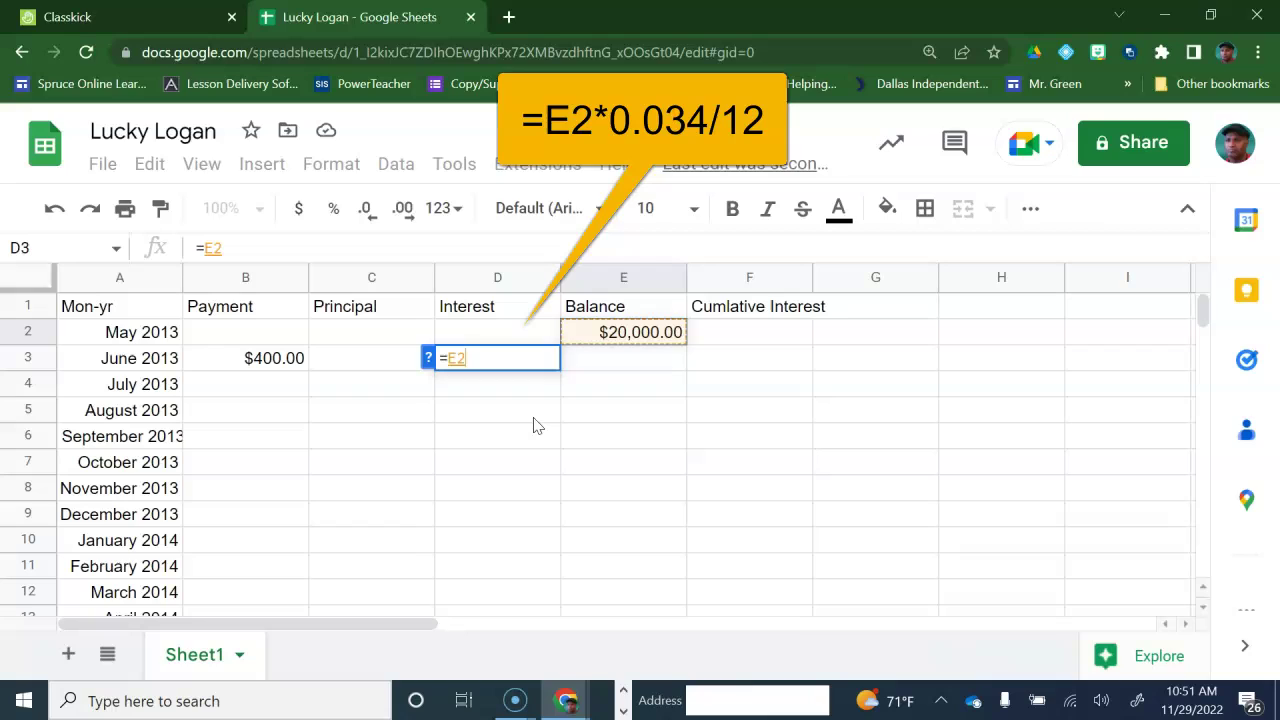
{"action": "type", "text": "*"}
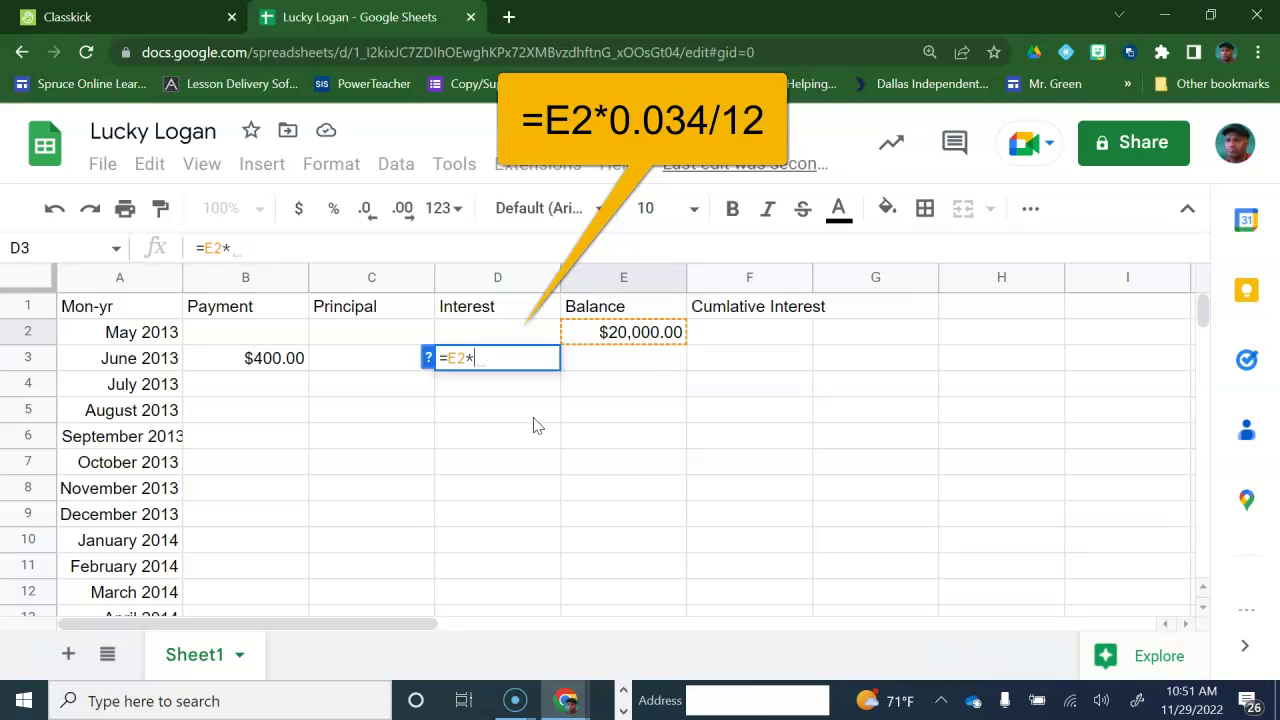
{"action": "type", "text": "0"}
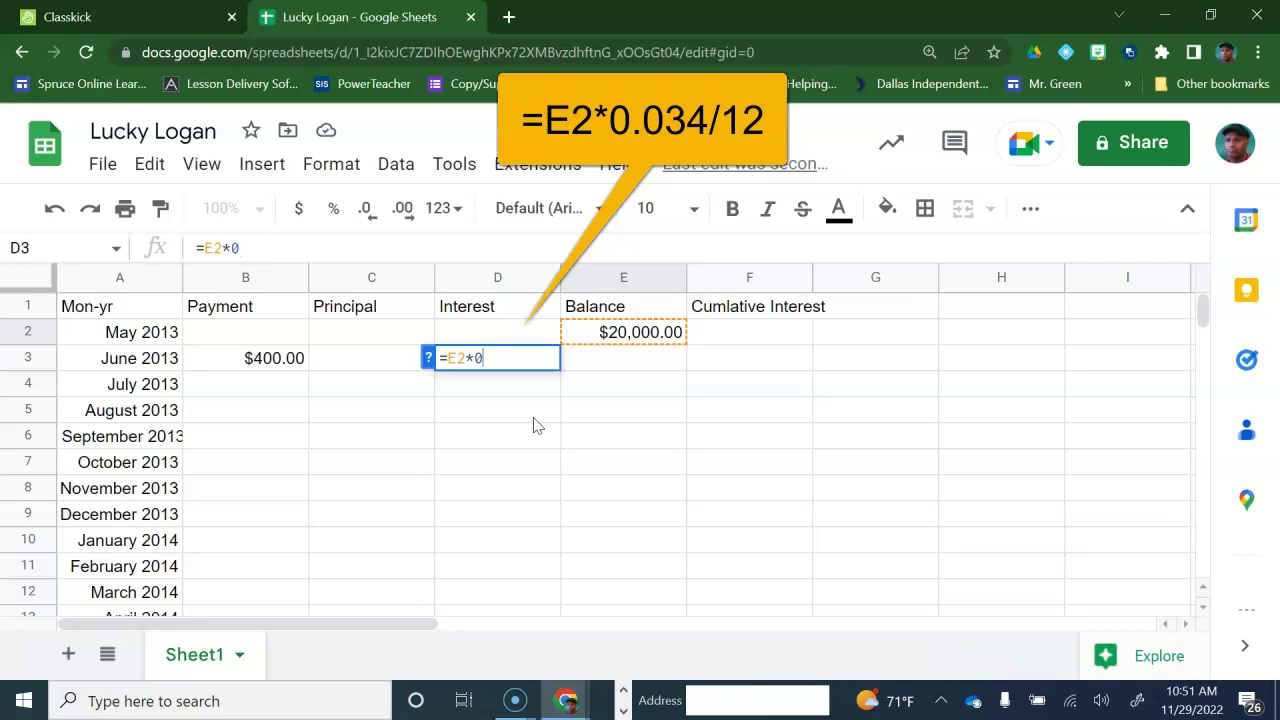
{"action": "type", "text": ".034/12"}
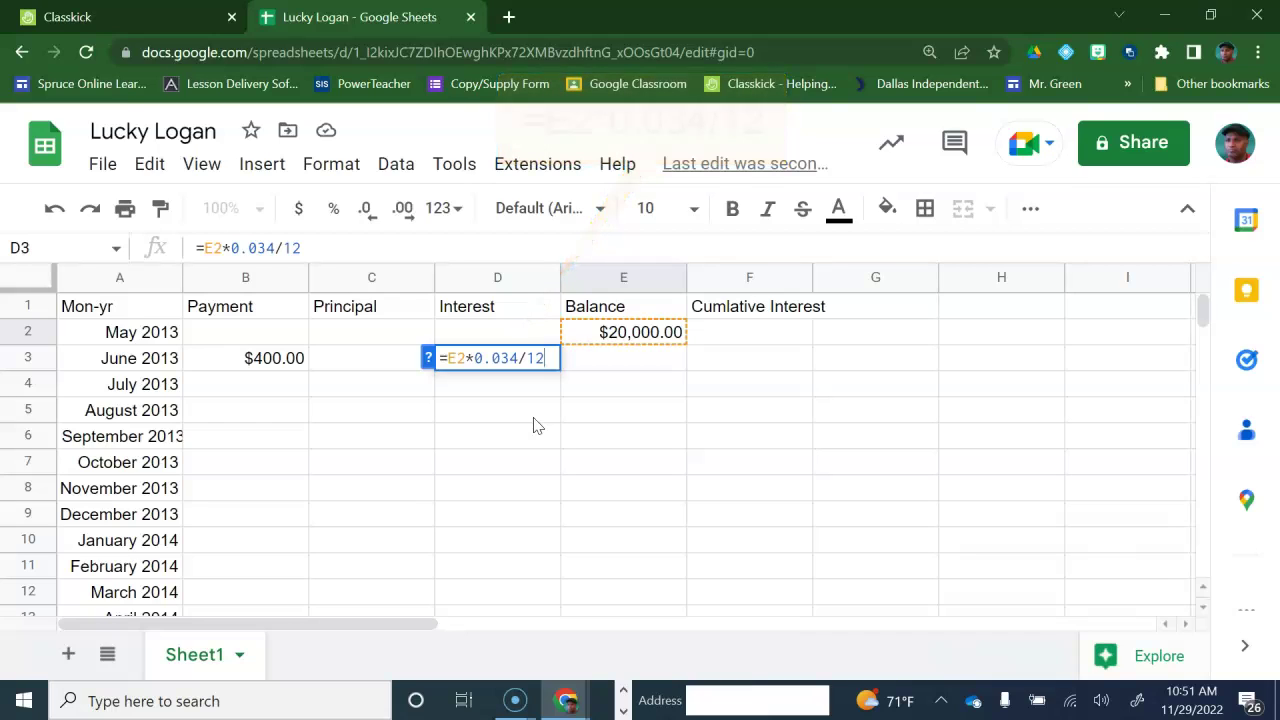
{"action": "key", "text": "Return"}
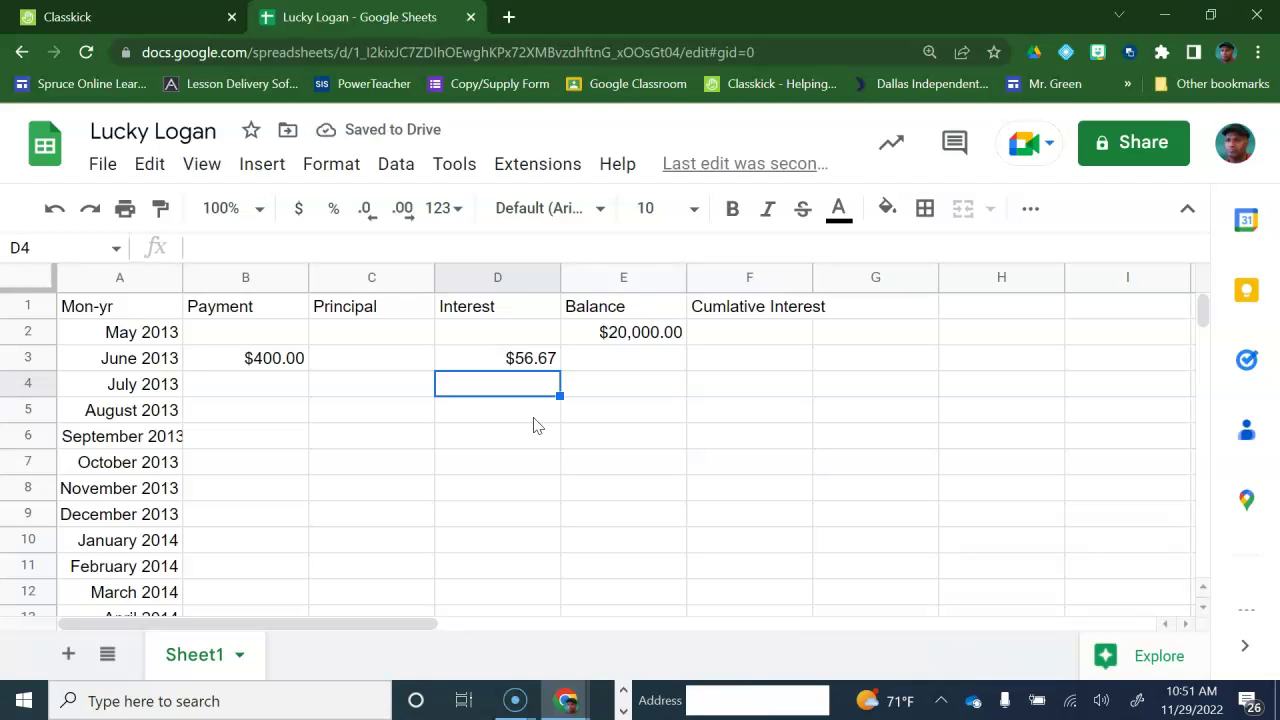
{"action": "left_click", "coordinate": [530, 364]}
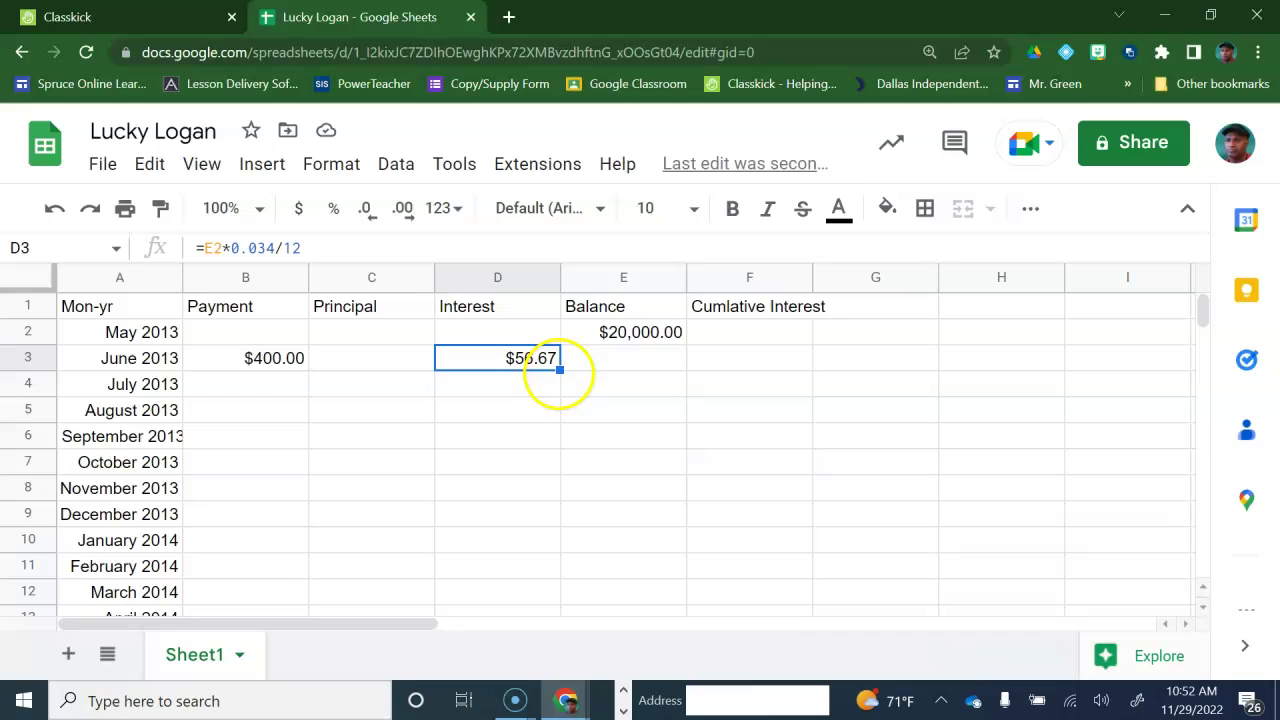
- Enter =B3-D3 in C3 for June 2013's $343.33 principal
{"action": "left_click", "coordinate": [357, 362]}
{"action": "type", "text": "="}
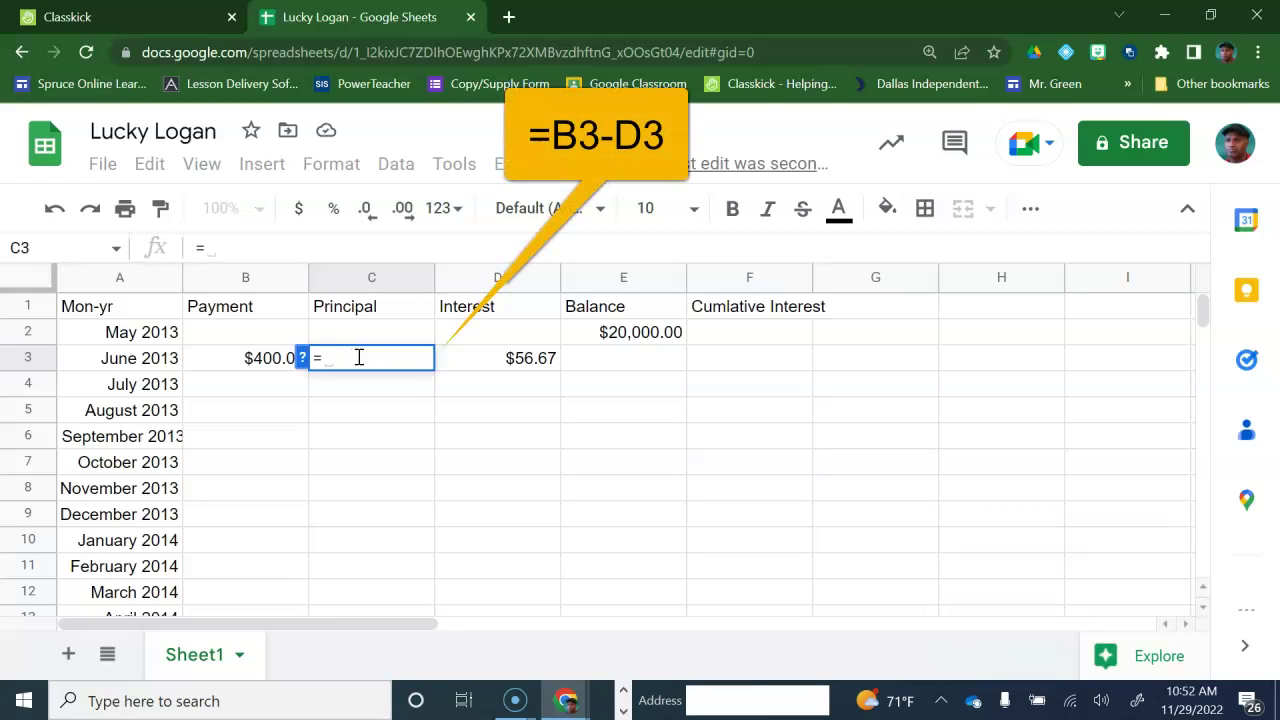
{"action": "left_click", "coordinate": [267, 360]}
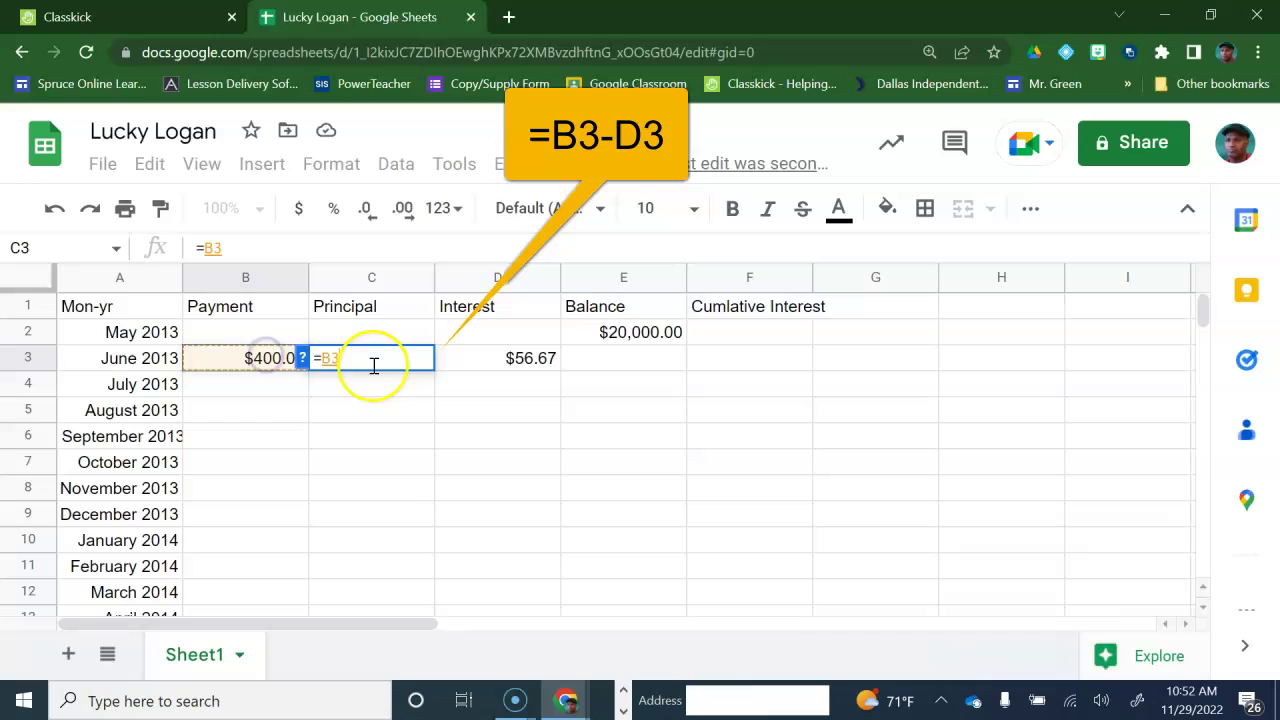
{"action": "type", "text": "-"}
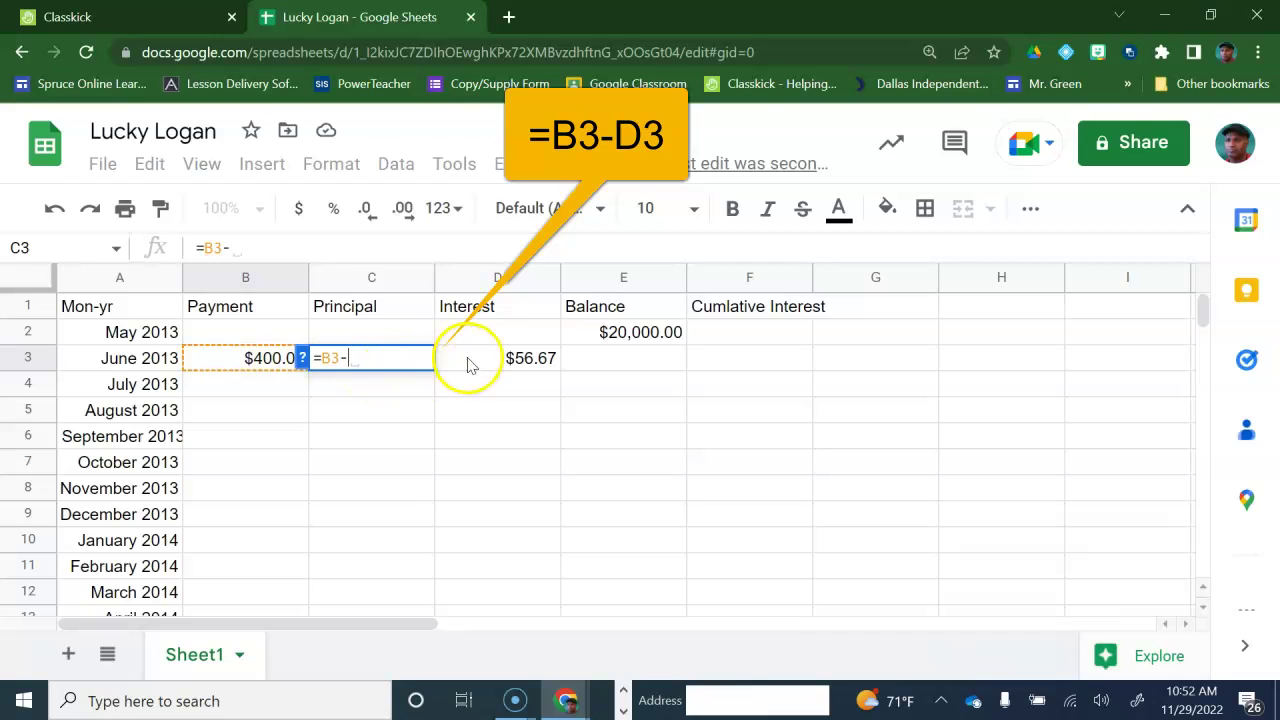
{"action": "left_click", "coordinate": [525, 366]}
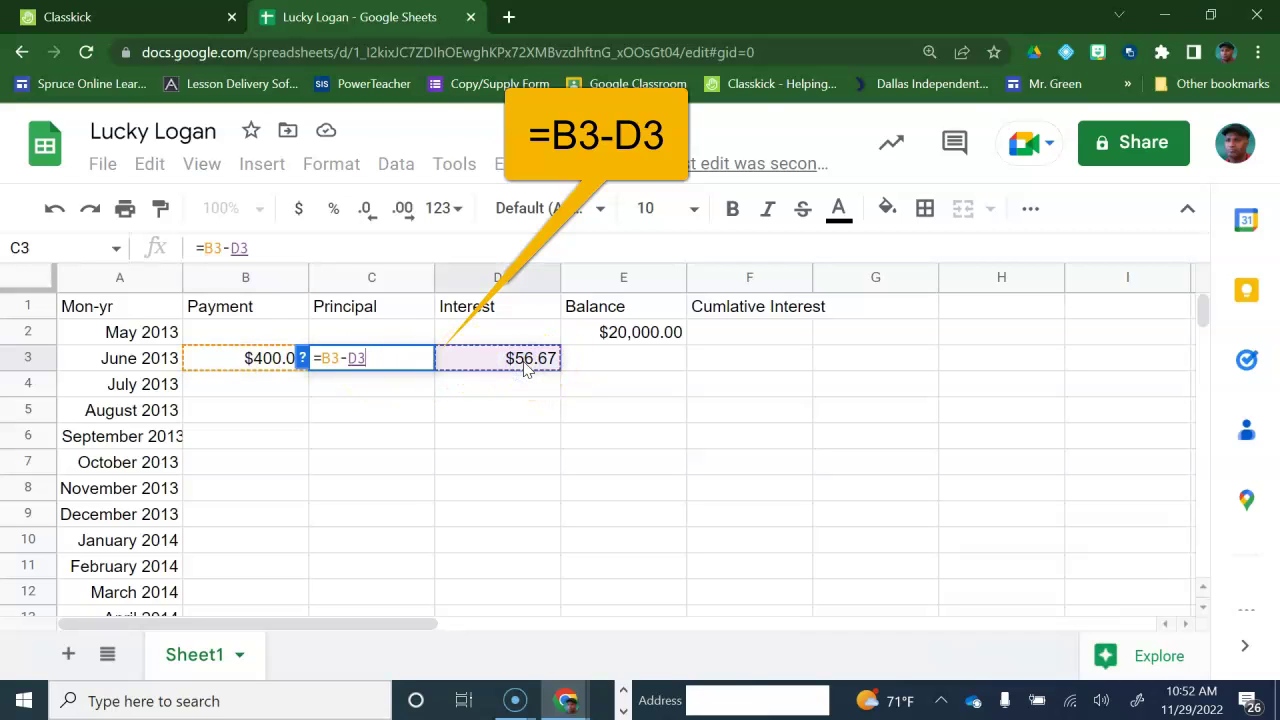
{"action": "key", "text": "Return"}
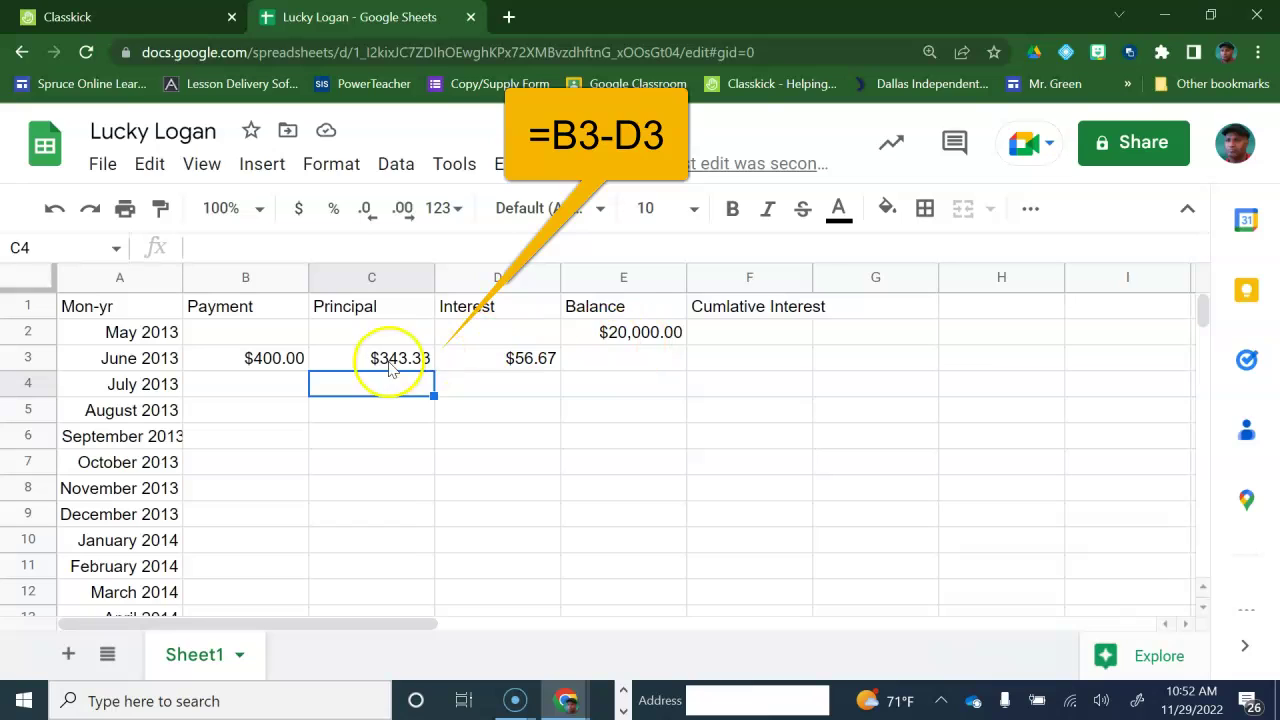
- Enter =E2-C3 in E3, giving a $19,656.67 June 2013 balance
{"action": "left_click", "coordinate": [594, 364]}
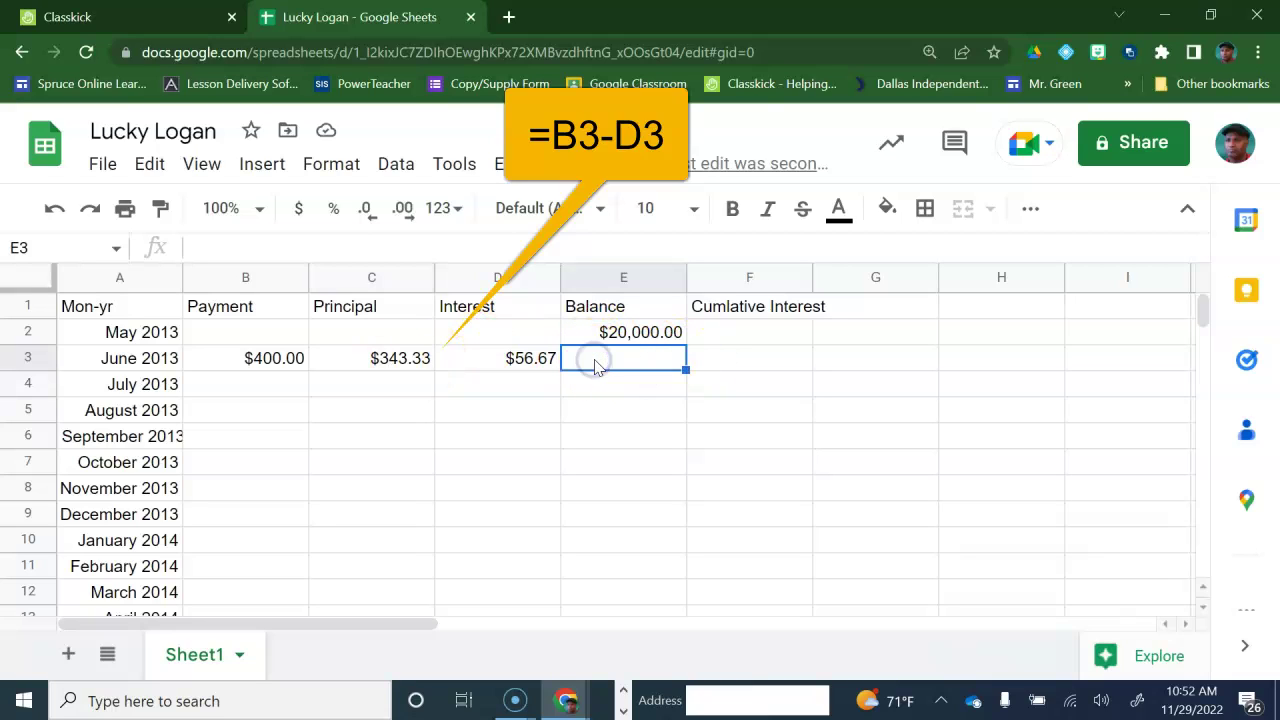
{"action": "type", "text": "="}
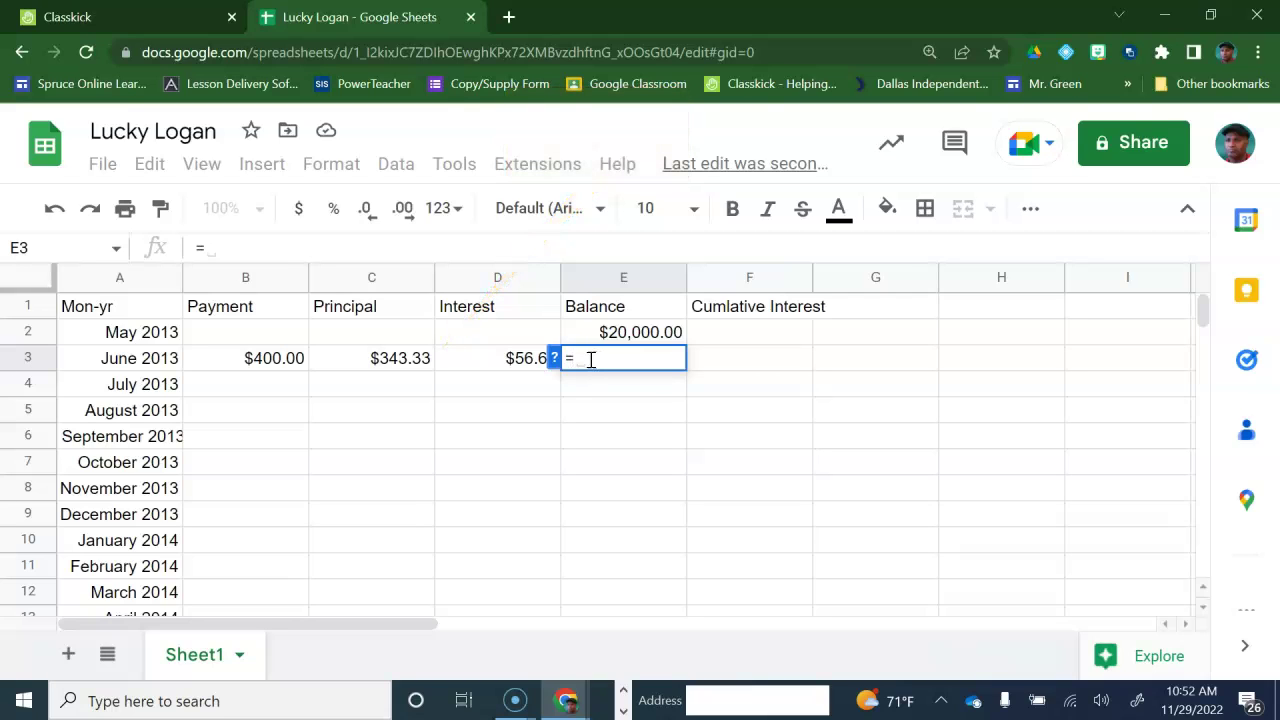
{"action": "left_click", "coordinate": [639, 338]}
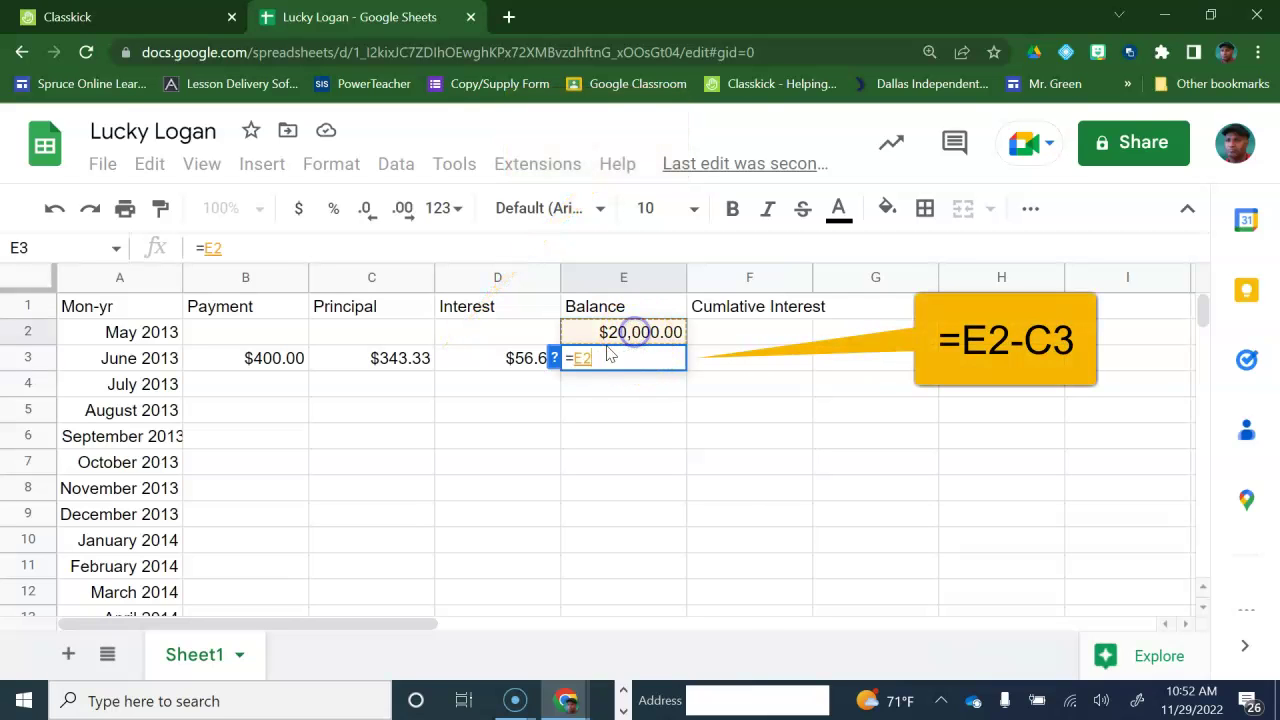
{"action": "type", "text": "-"}
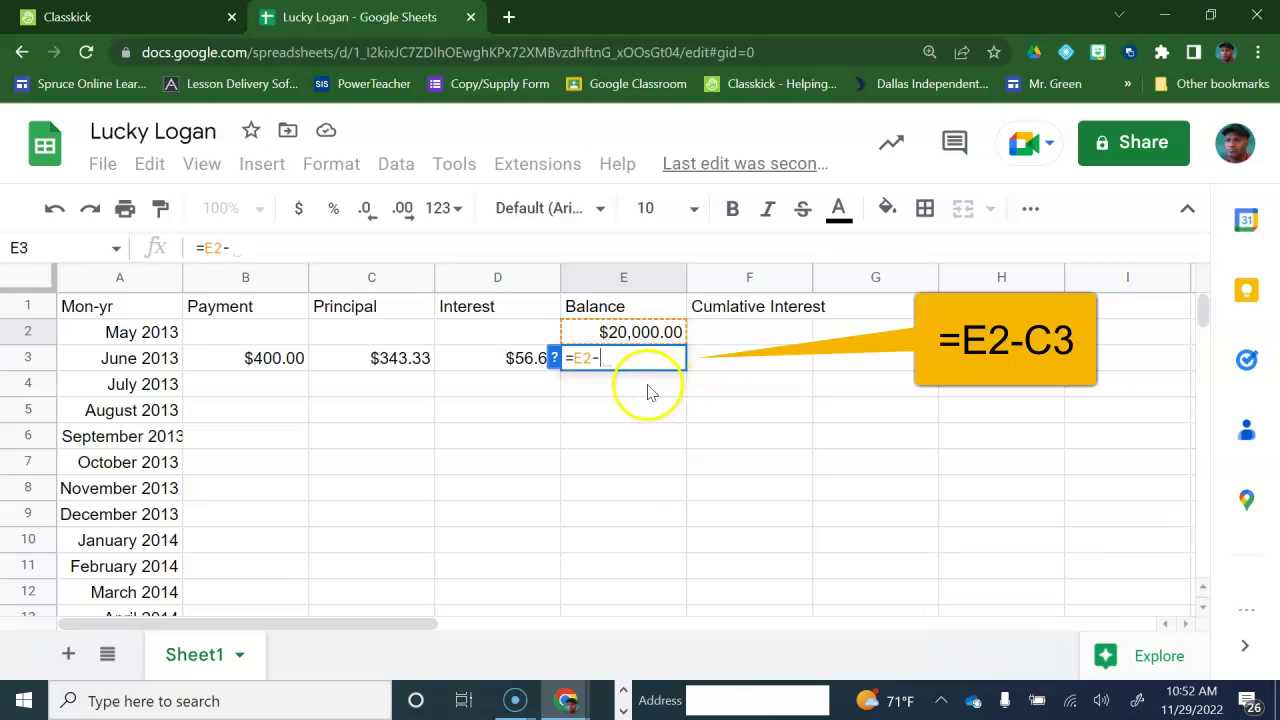
{"action": "left_click", "coordinate": [389, 366]}
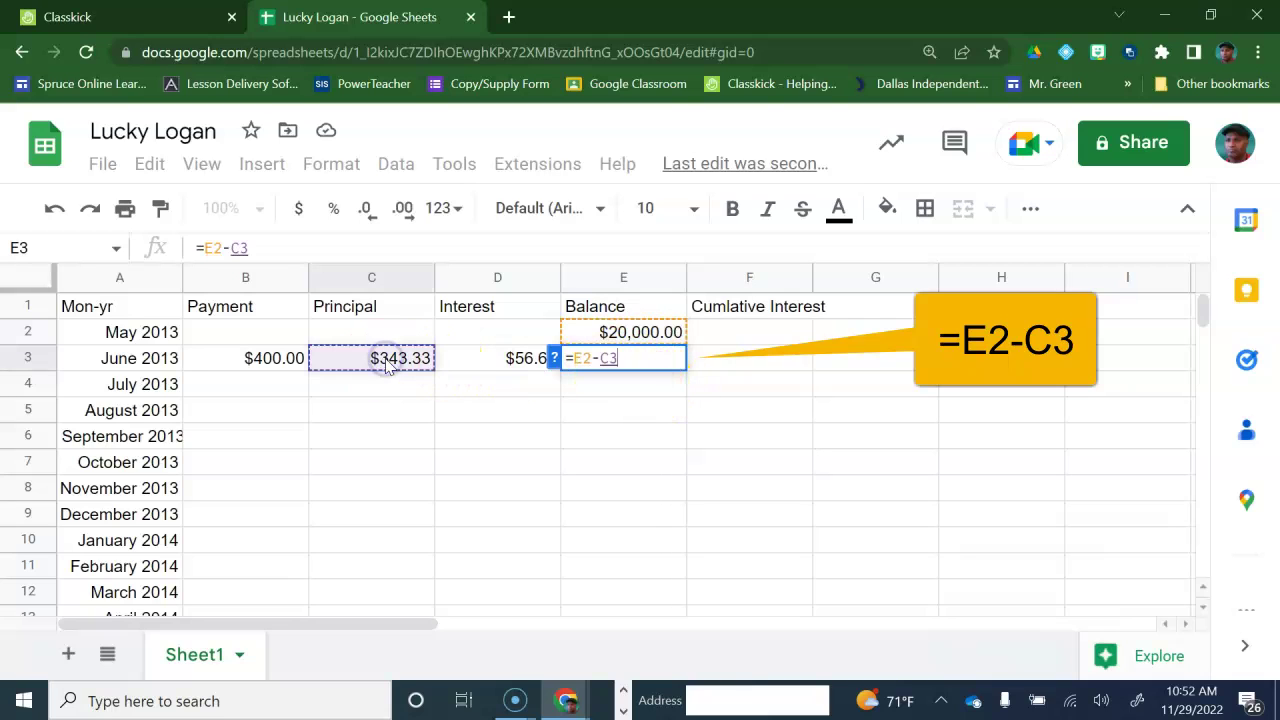
{"action": "key", "text": "Return"}
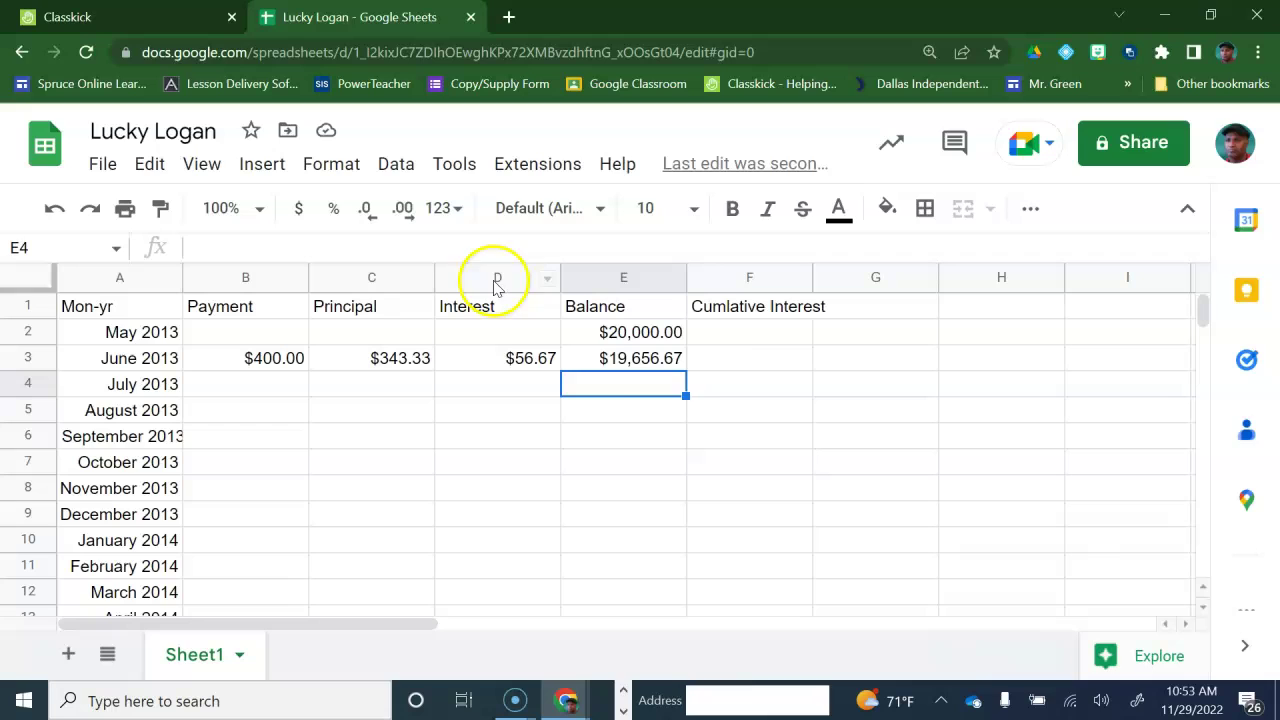
- Enter =D2+D3 in F3 for June 2013's $56.67 cumulative interest
{"action": "left_click", "coordinate": [741, 361]}
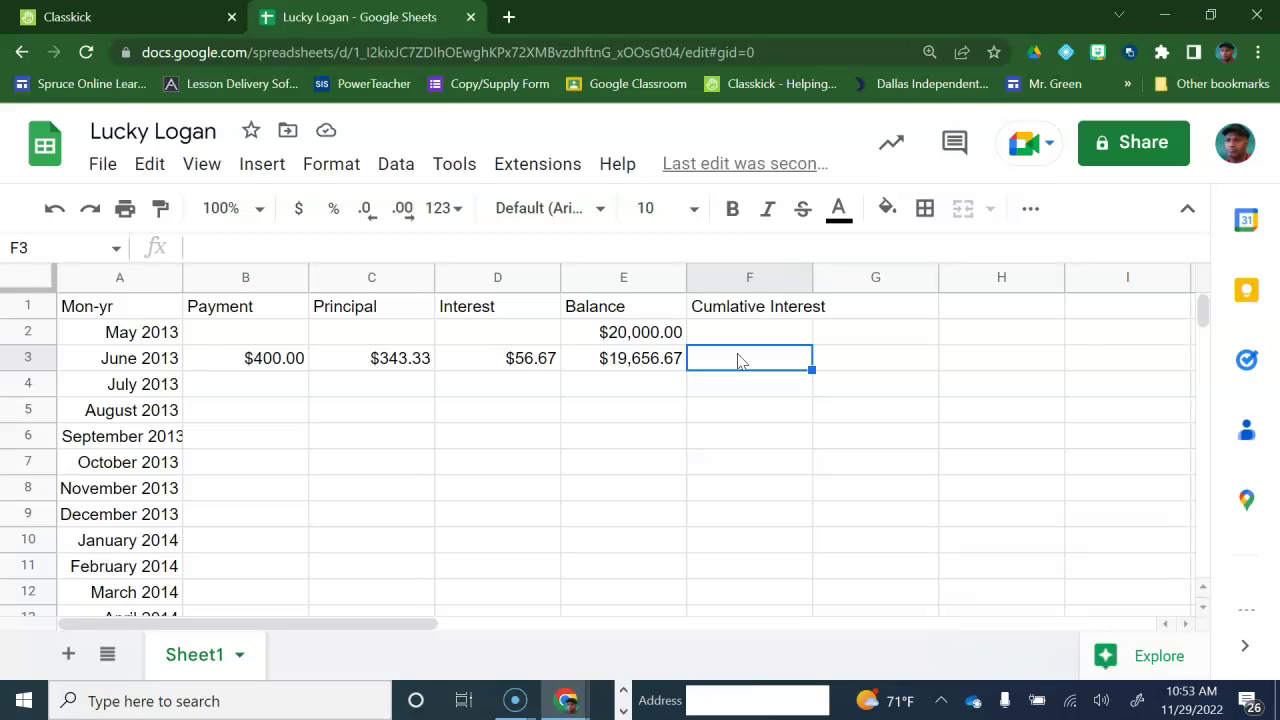
{"action": "type", "text": "="}
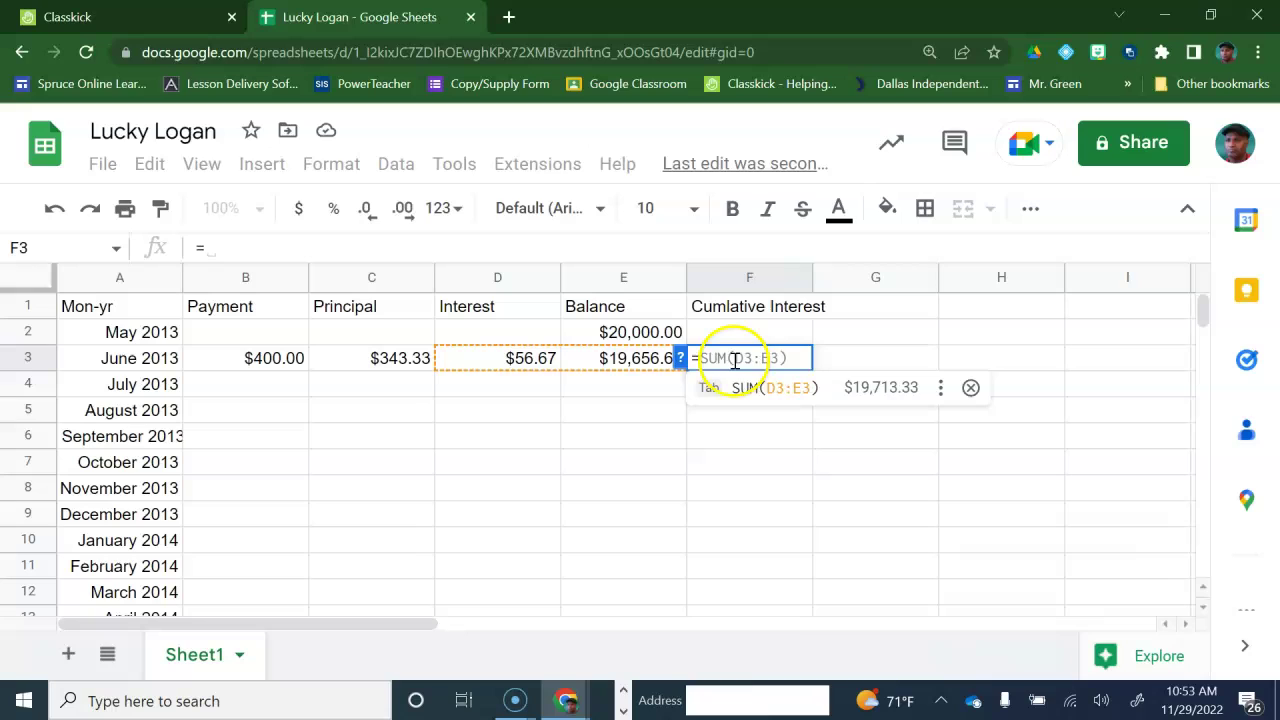
{"action": "left_click", "coordinate": [511, 338]}
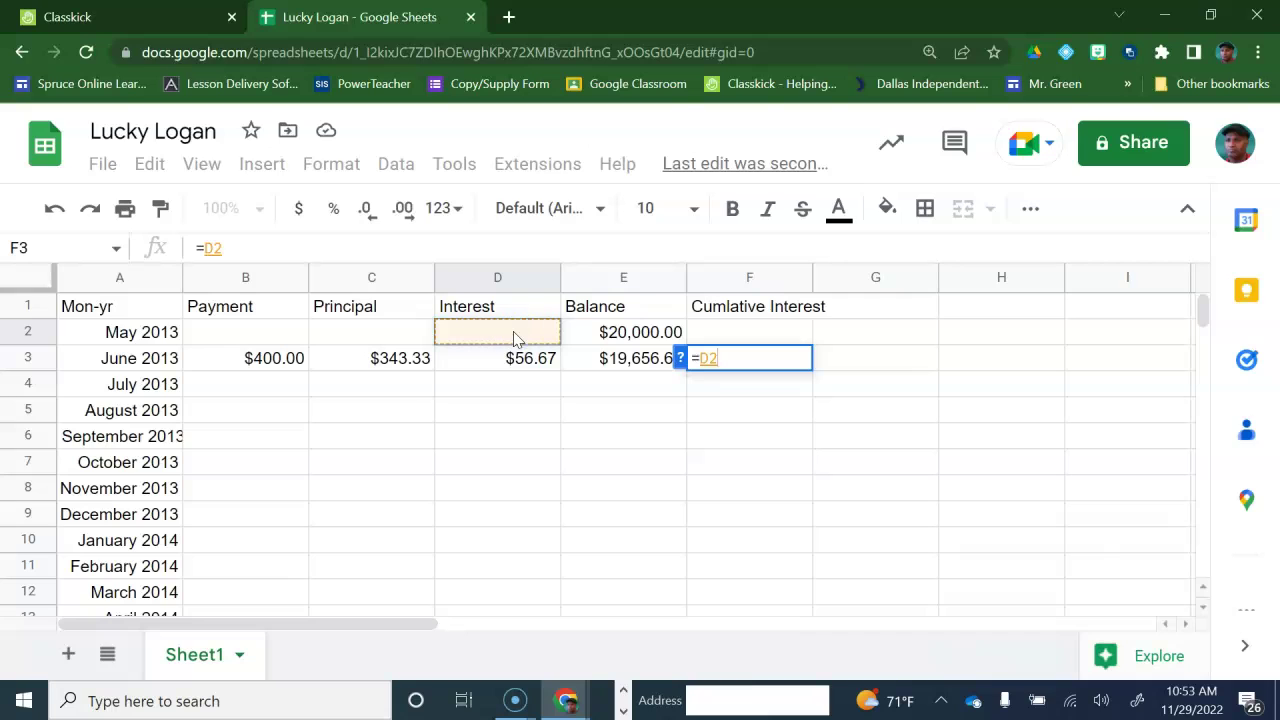
{"action": "type", "text": "+"}
{"action": "left_click", "coordinate": [487, 358]}
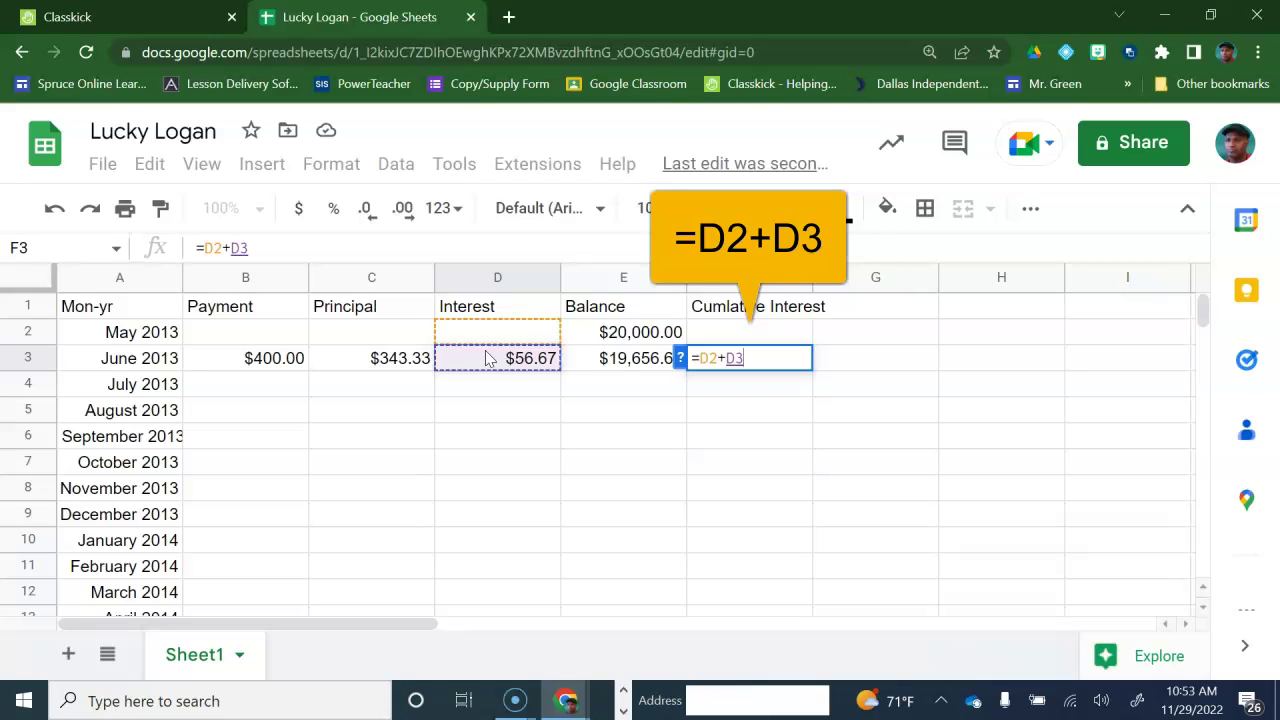
{"action": "key", "text": "Return"}
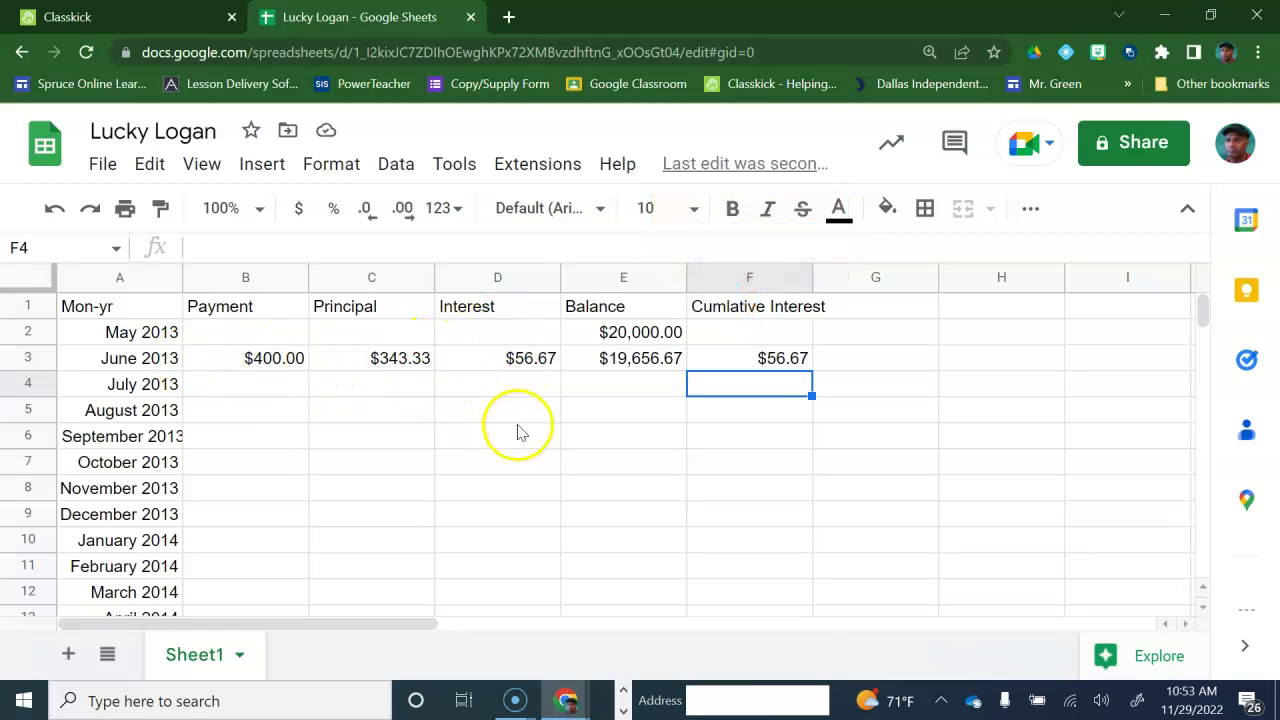
- Fill B3:F3 down to row 56 (November 2017), then return to the Classkick assignment
{"action": "left_click_drag", "start_coordinate": [206, 363], "coordinate": [786, 360]}
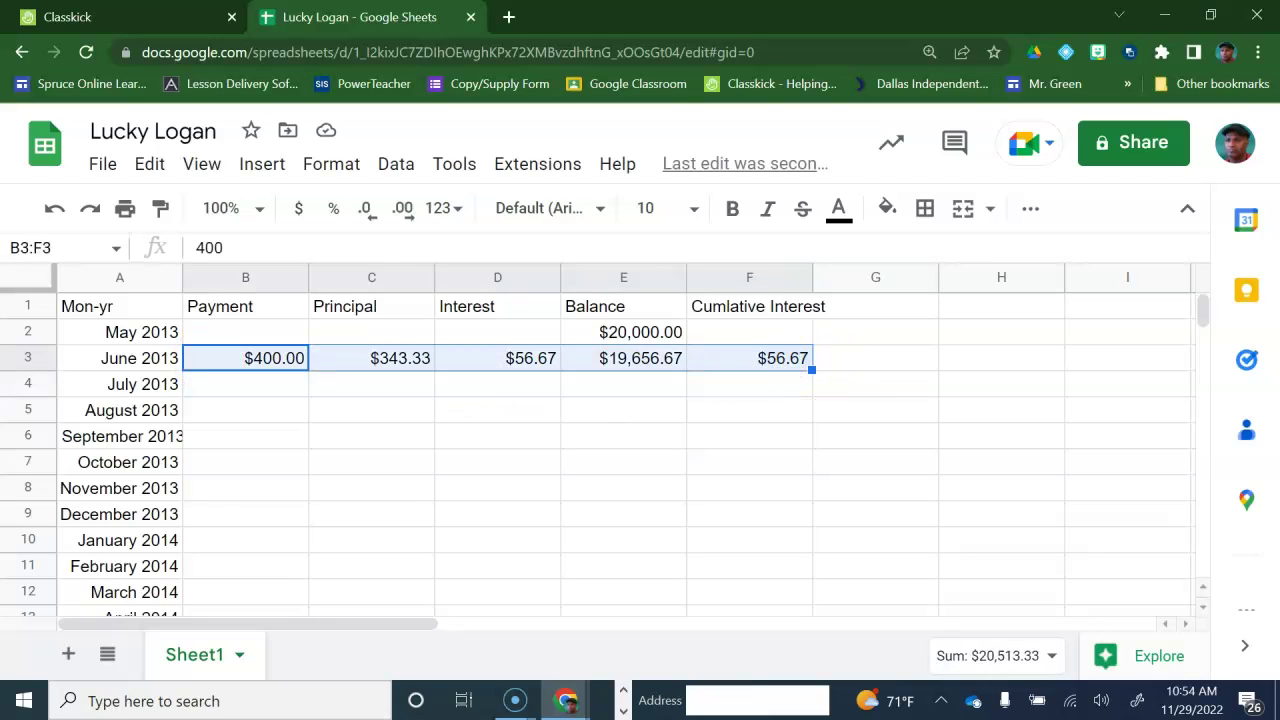
{"action": "left_click_drag", "start_coordinate": [811, 371], "coordinate": [791, 574]}
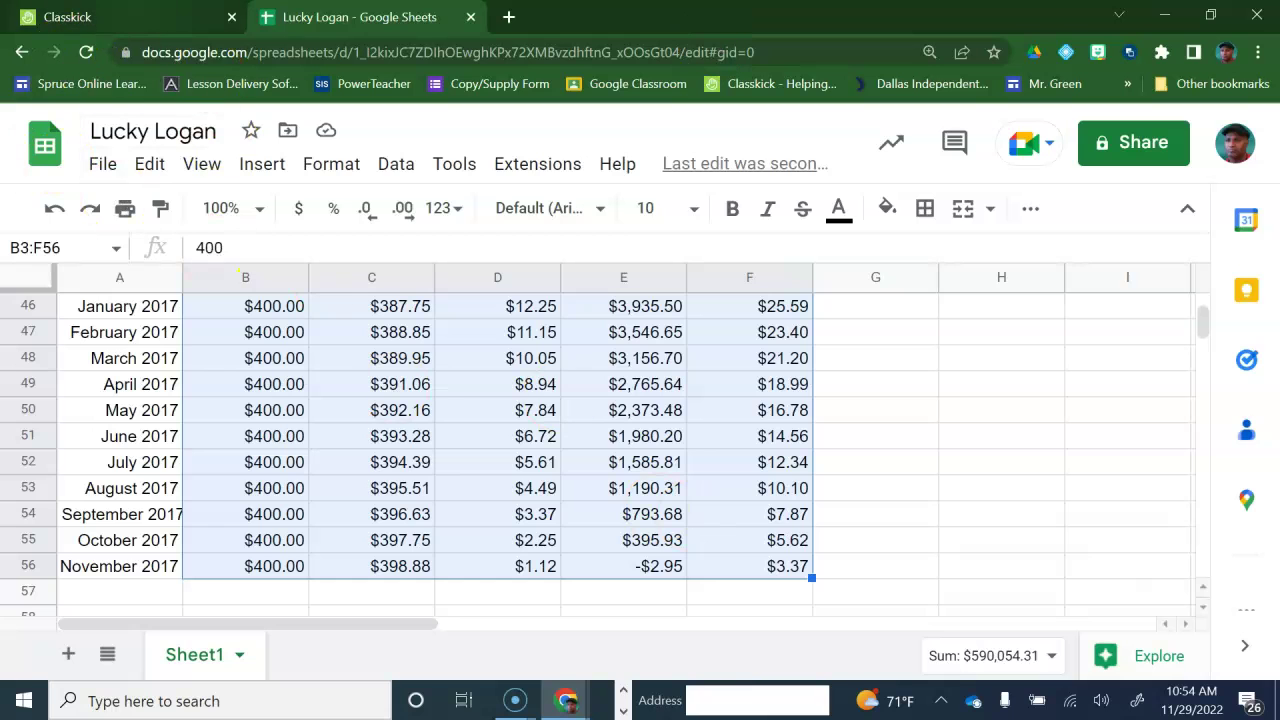
{"action": "left_click", "coordinate": [190, 22]}
- Check the Classkick problem's stated $397.04 final payment, then return to the Lucky Logan spreadsheet
{"action": "scroll", "coordinate": [430, 490], "scroll_direction": "down", "scroll_amount": 3}
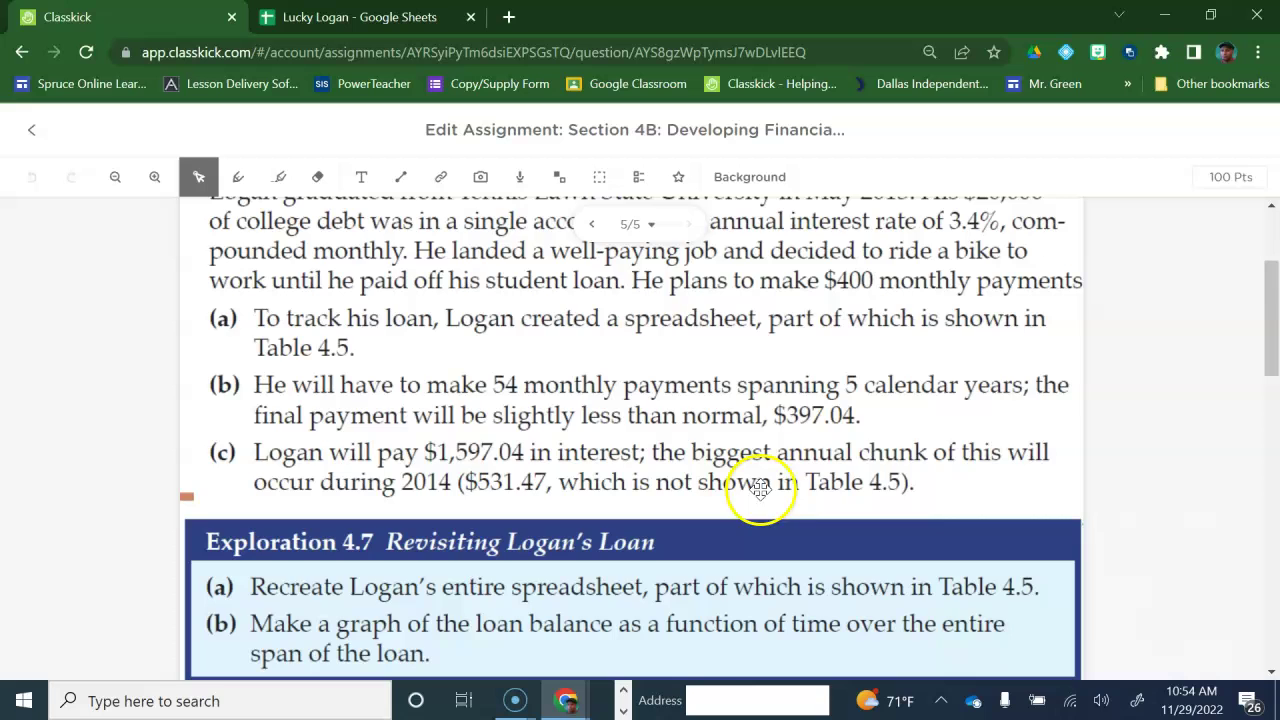
{"action": "scroll", "coordinate": [714, 457], "scroll_direction": "down", "scroll_amount": 1}
{"action": "scroll", "coordinate": [680, 420], "scroll_direction": "up", "scroll_amount": 1}
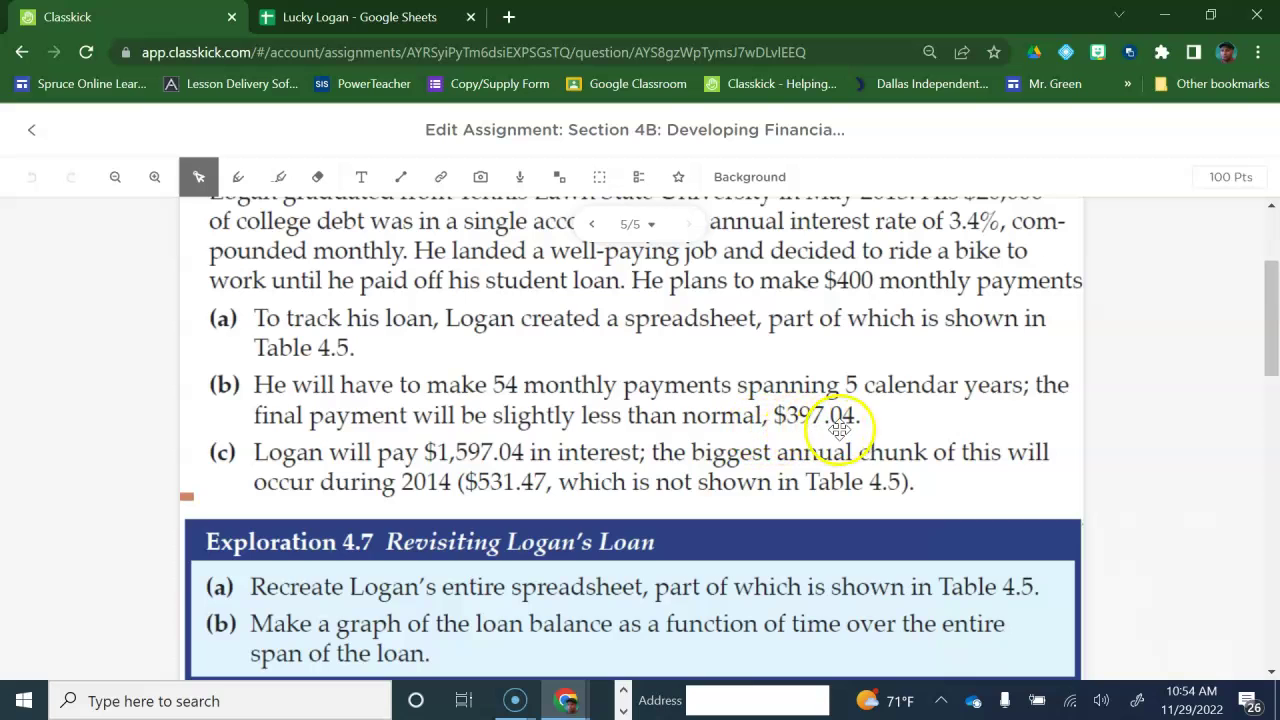
{"action": "left_click", "coordinate": [330, 15]}
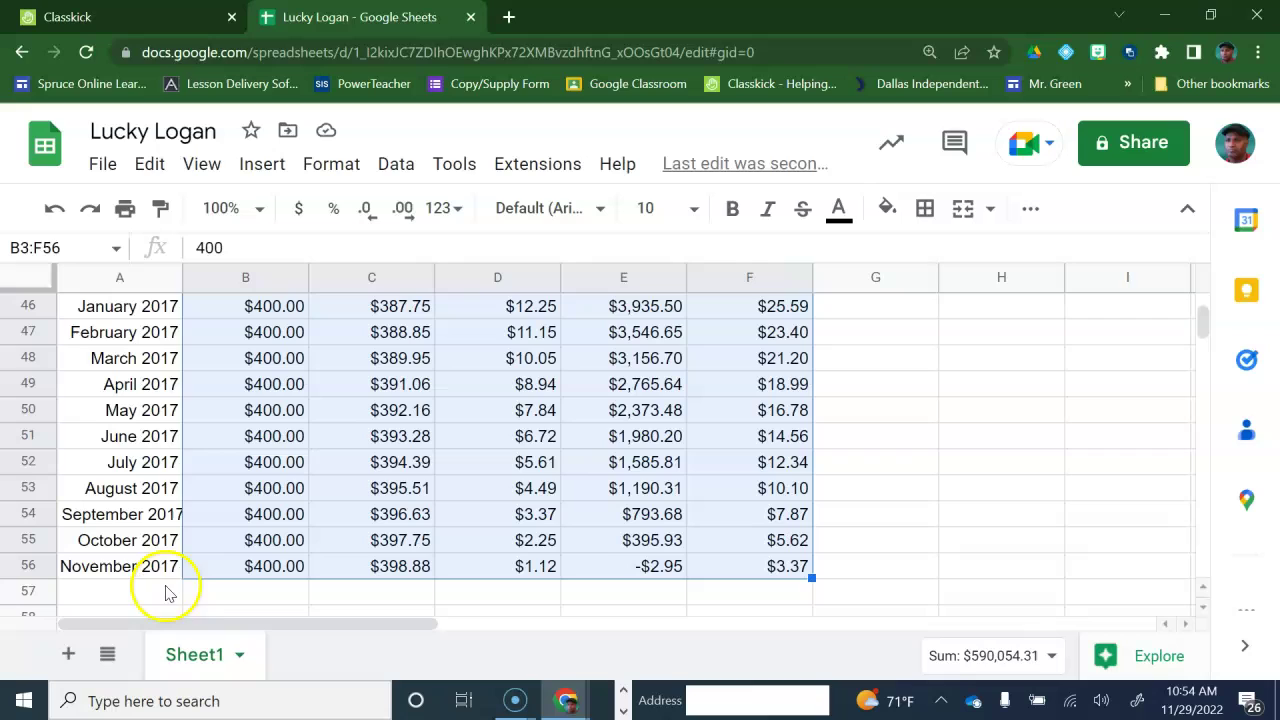
- Enter 397.04 as the November 2017 payment in B56, leaving a $0.01 final balance
{"action": "left_click", "coordinate": [291, 566]}
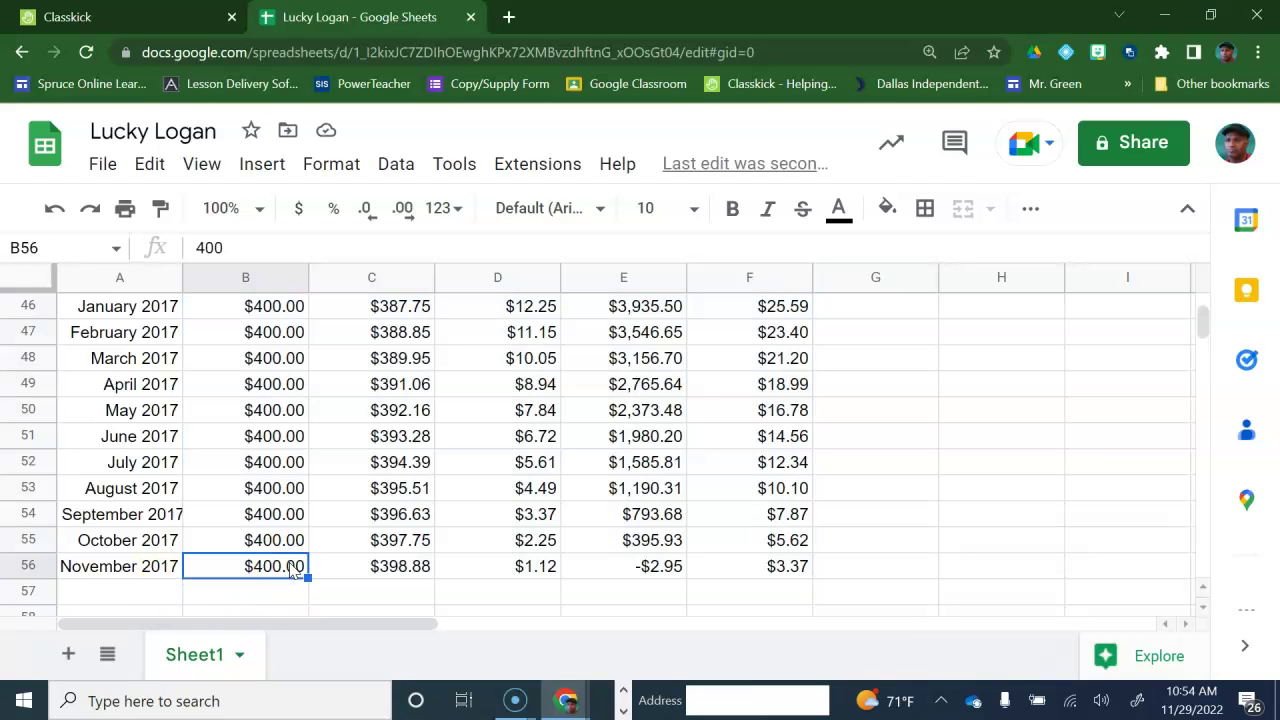
{"action": "type", "text": "3"}
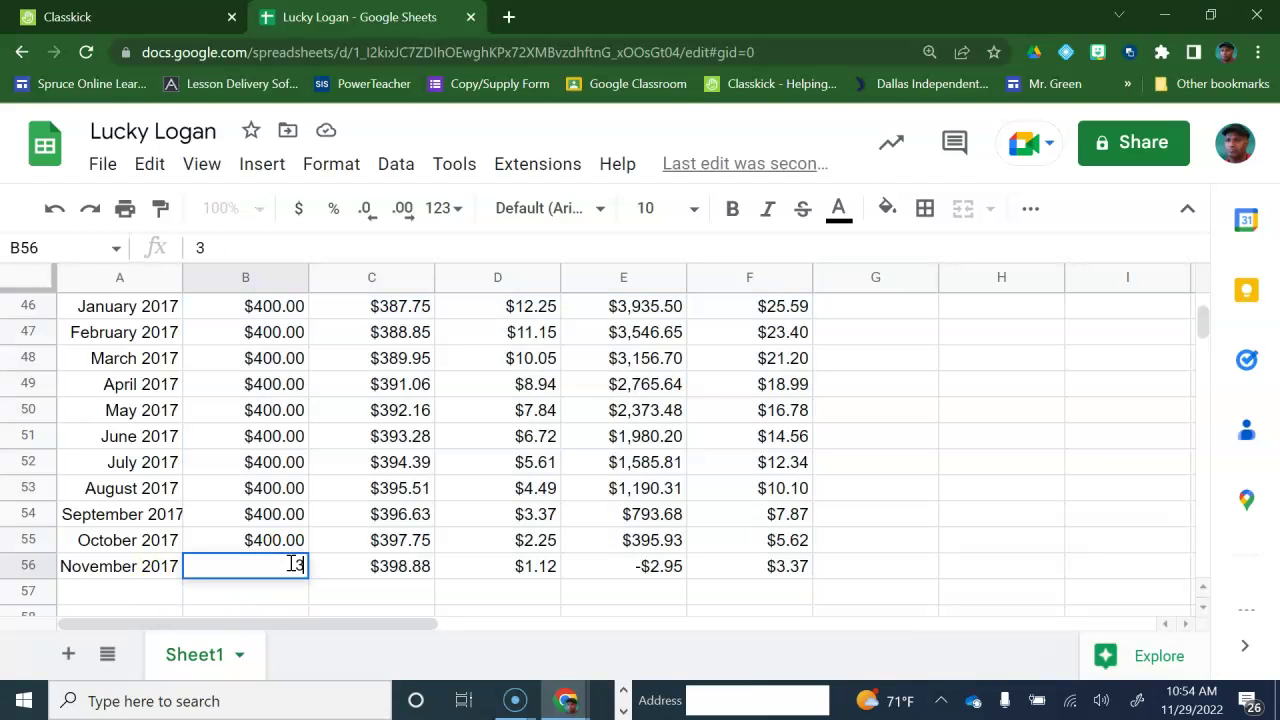
{"action": "type", "text": "97.04"}
{"action": "key", "text": "Return"}
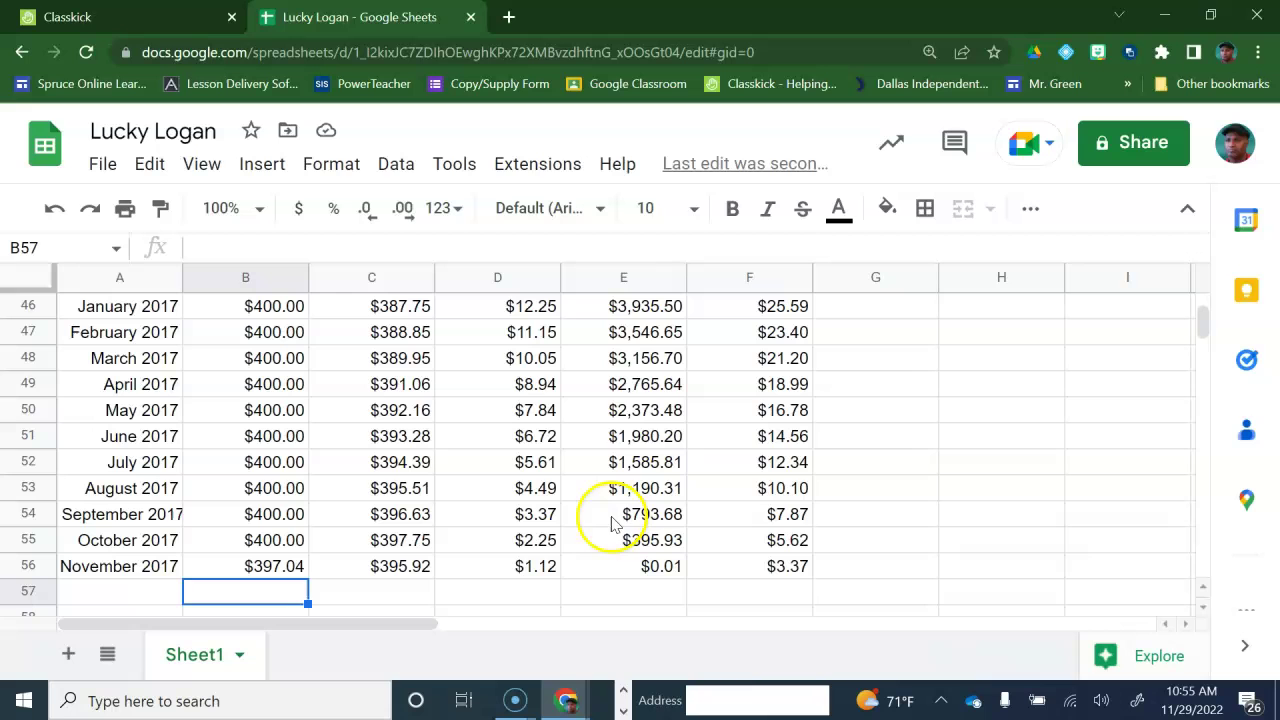
{"action": "scroll", "coordinate": [572, 545], "scroll_direction": "up", "scroll_amount": 3}
{"action": "scroll", "coordinate": [572, 548], "scroll_direction": "up", "scroll_amount": 9}
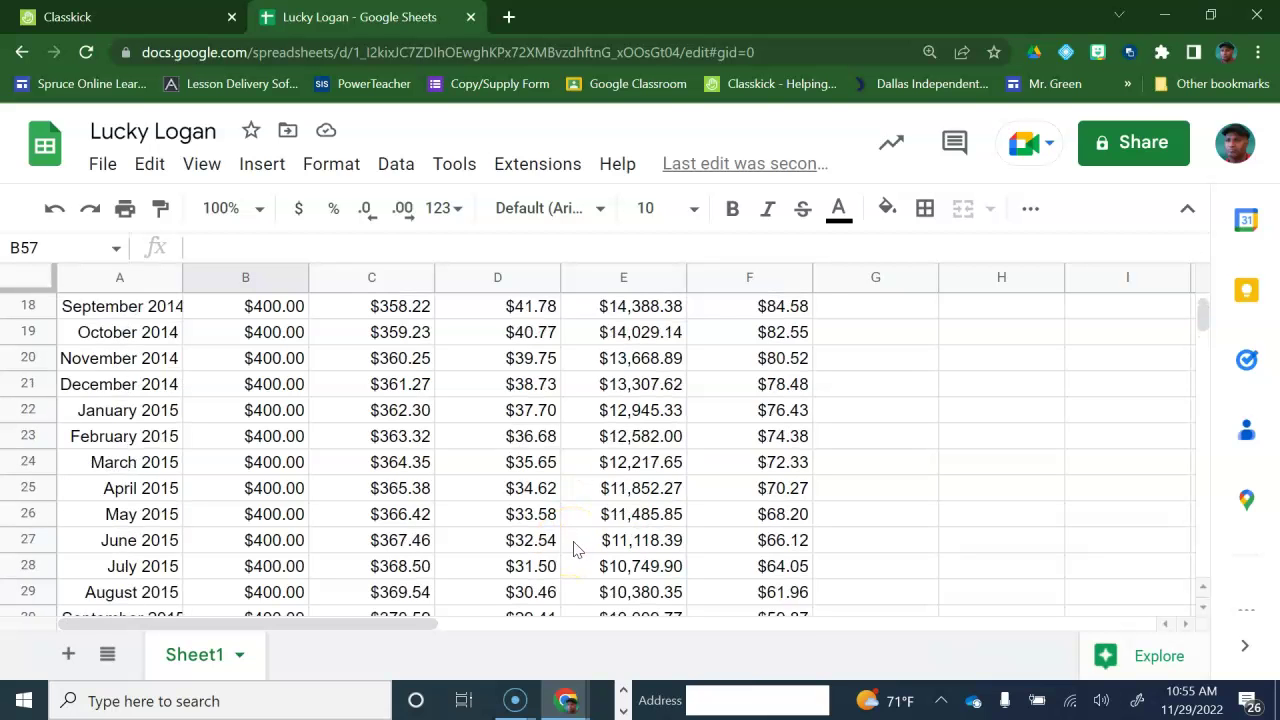
{"action": "scroll", "coordinate": [569, 540], "scroll_direction": "down", "scroll_amount": 8}
{"action": "scroll", "coordinate": [569, 540], "scroll_direction": "down", "scroll_amount": 5}
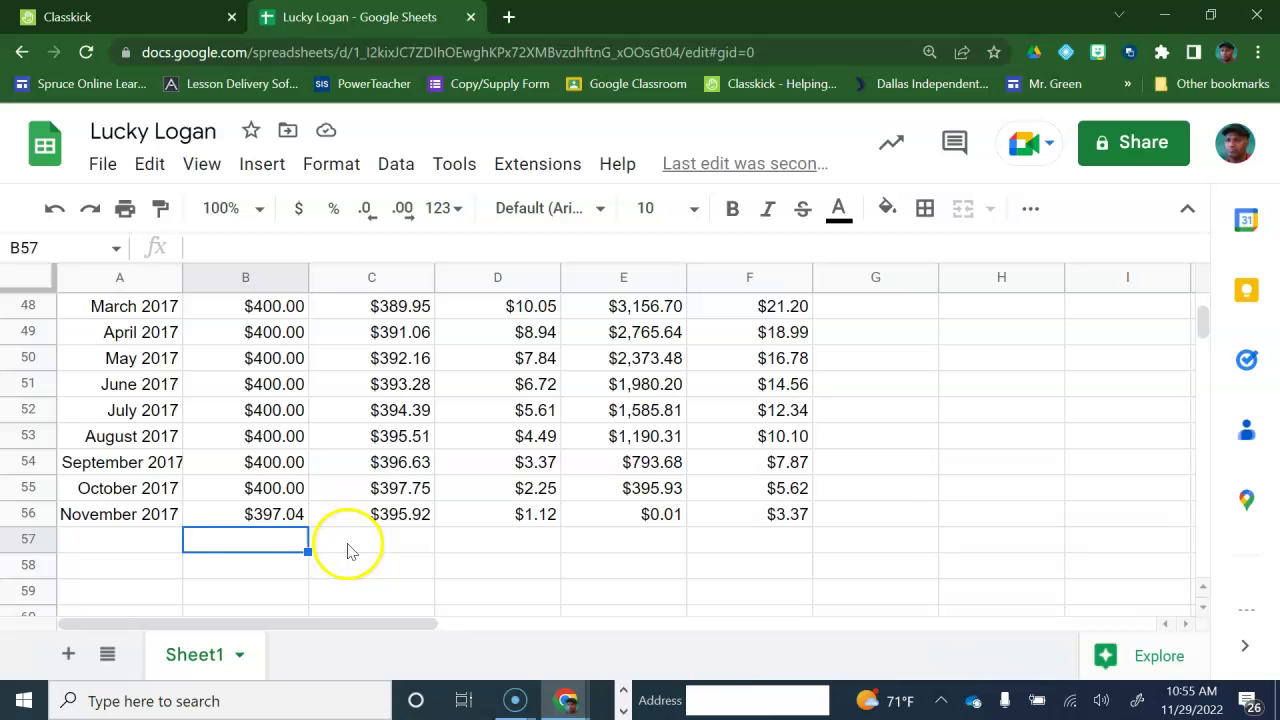
{"action": "scroll", "coordinate": [323, 517], "scroll_direction": "up", "scroll_amount": 10}
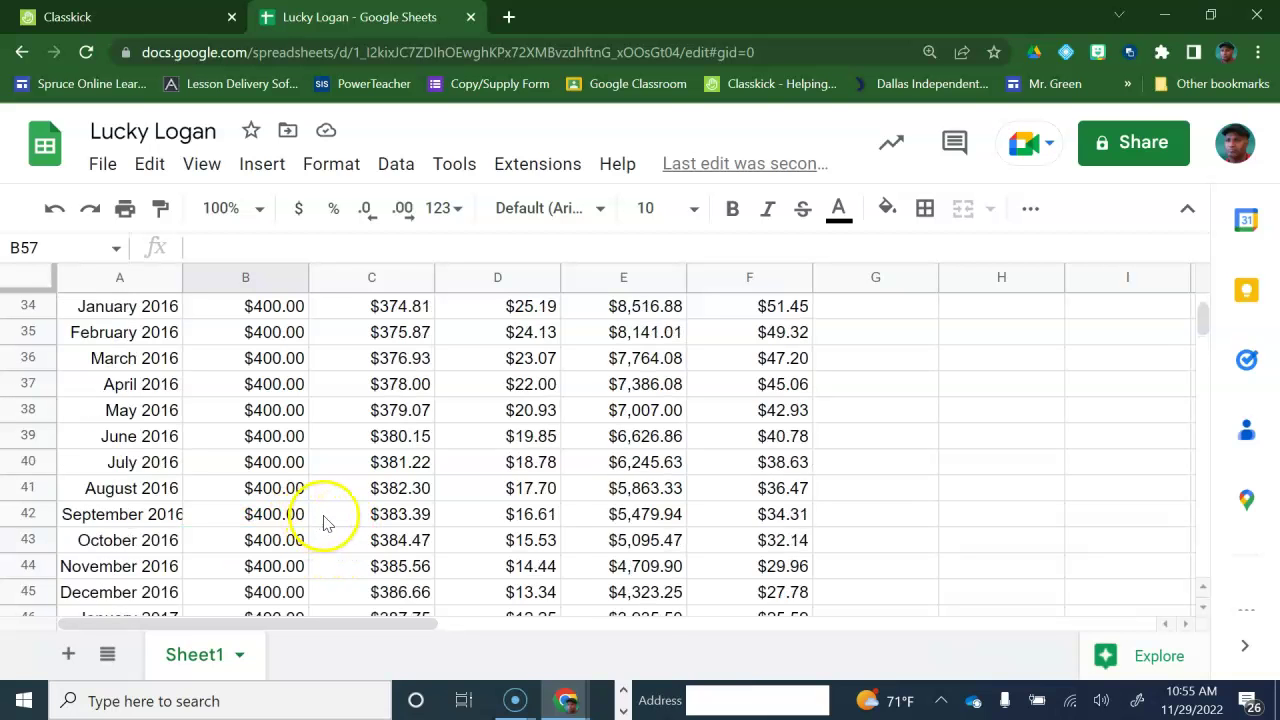
{"action": "scroll", "coordinate": [335, 522], "scroll_direction": "up", "scroll_amount": 3}
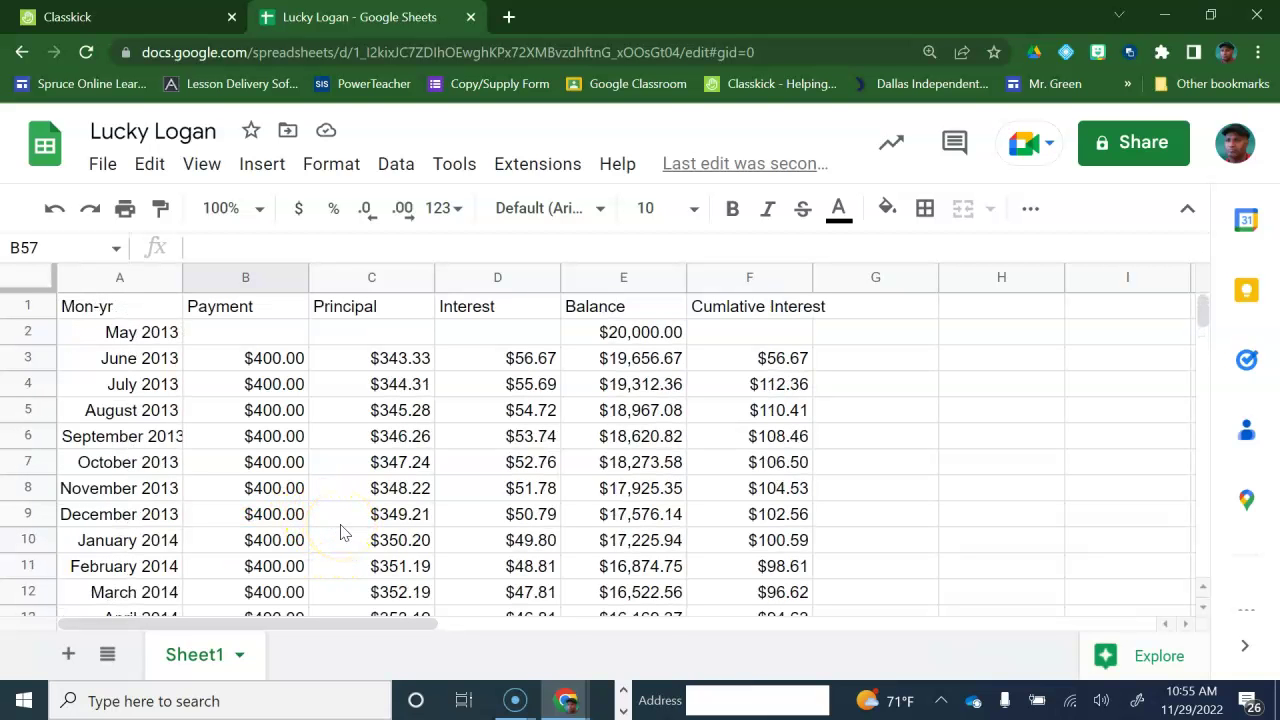